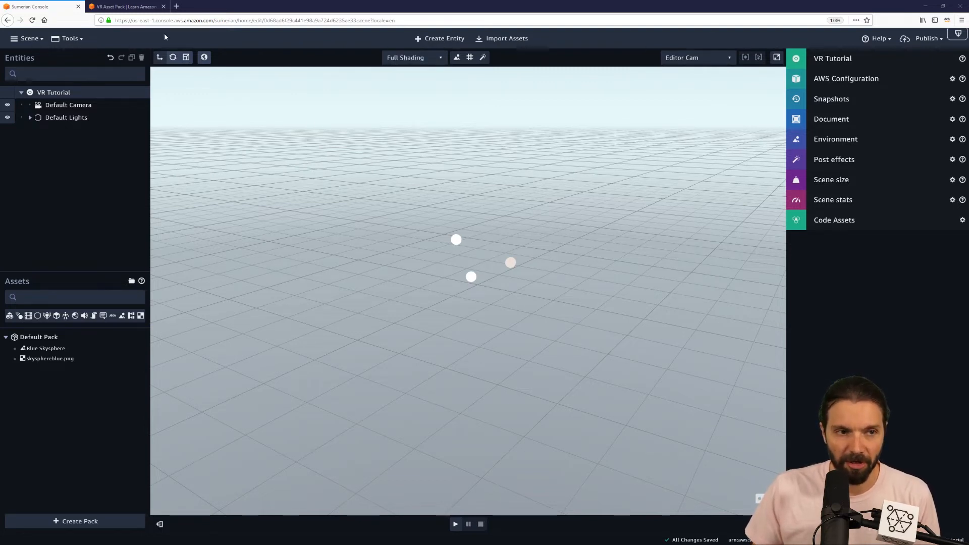
Look over the VR Asset Pack tutorial page with its supported platforms, and return to the scene editor
{"action": "left_click", "coordinate": [123, 8]}
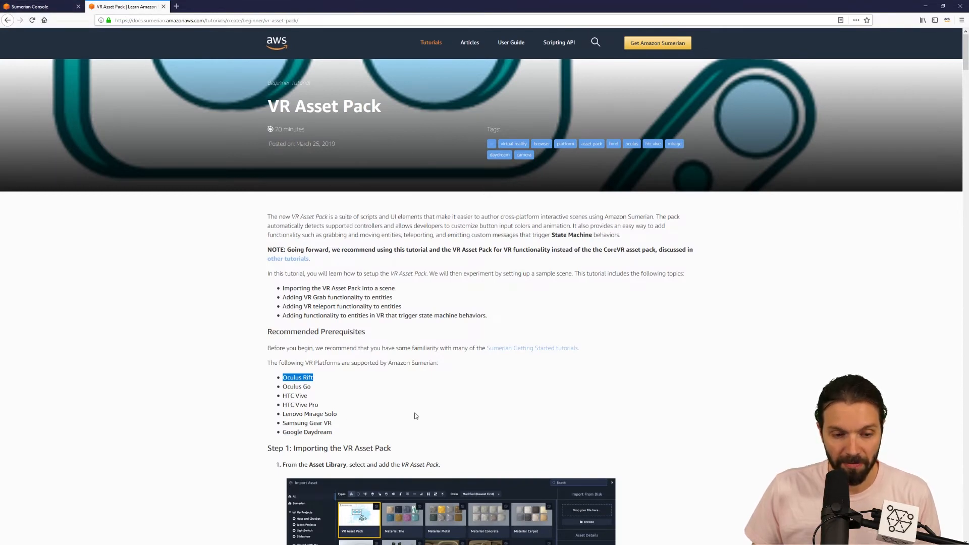
{"action": "left_click", "coordinate": [206, 376]}
{"action": "scroll", "coordinate": [293, 376], "scroll_direction": "down", "scroll_amount": 5}
{"action": "scroll", "coordinate": [293, 376], "scroll_direction": "up", "scroll_amount": 5}
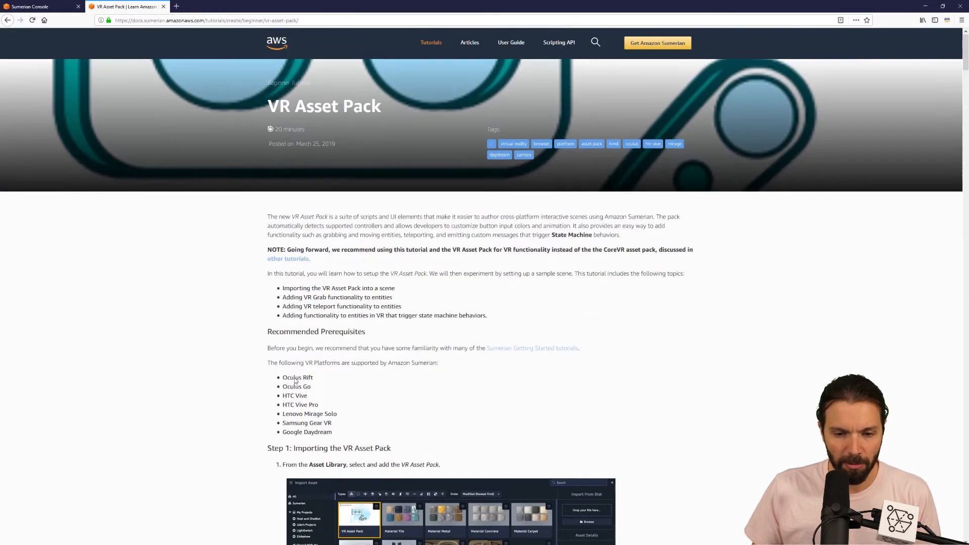
{"action": "left_click", "coordinate": [36, 6]}
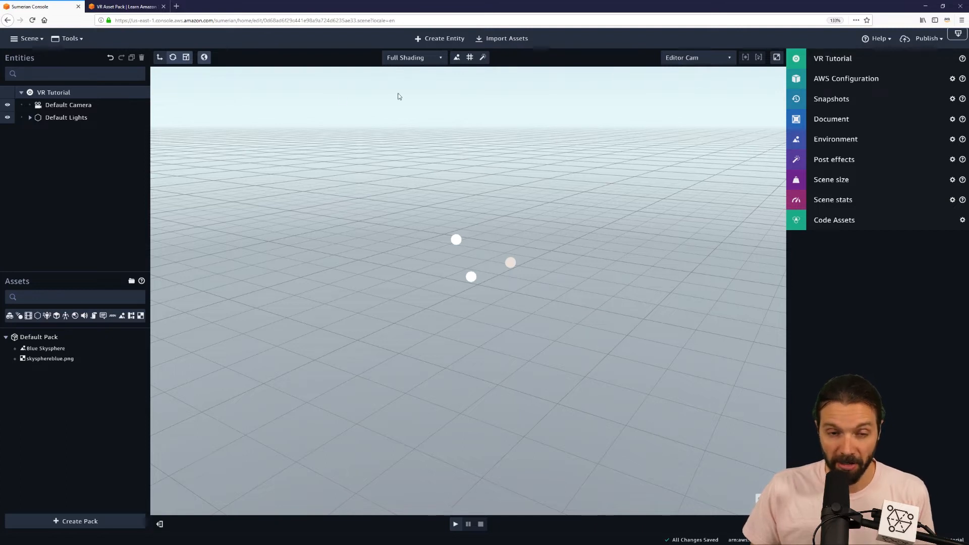
Create a Quad entity and set its X rotation to -90 so it lies flat
{"action": "left_click", "coordinate": [442, 38]}
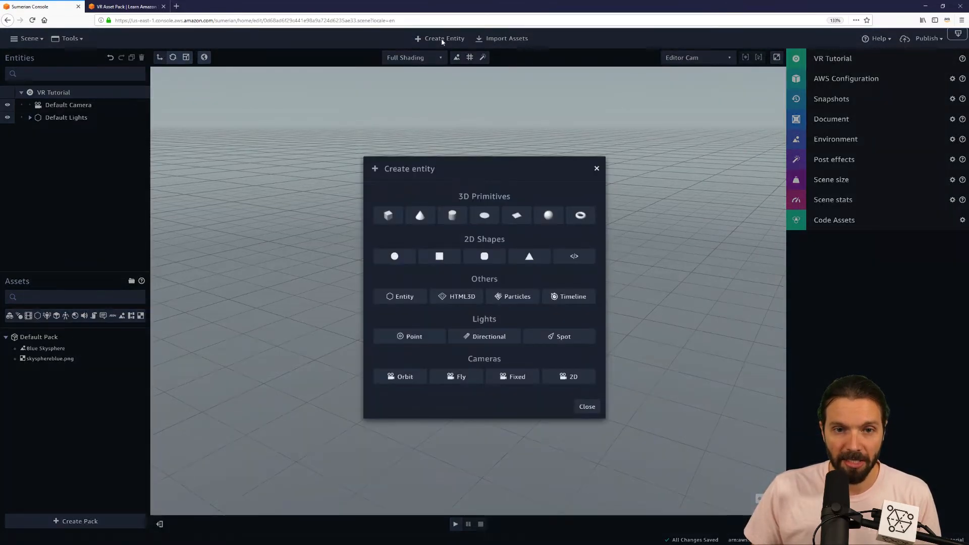
{"action": "left_click", "coordinate": [519, 220]}
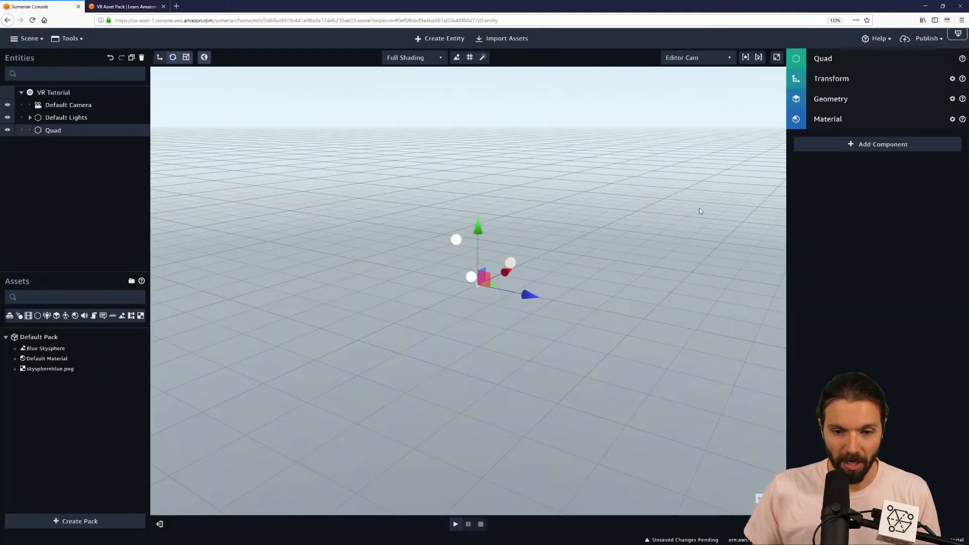
{"action": "left_click", "coordinate": [872, 80]}
{"action": "left_click", "coordinate": [807, 125]}
{"action": "type", "text": "-90"}
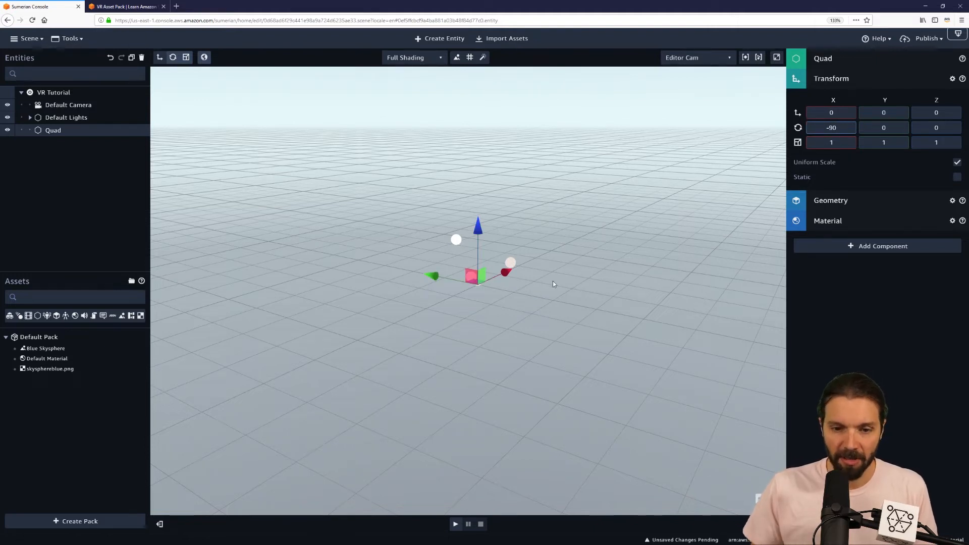
{"action": "left_click", "coordinate": [553, 117]}
Enlarge the page to 150% and rename the Quad entity as Ground
{"action": "key", "text": "ctrl+plus"}
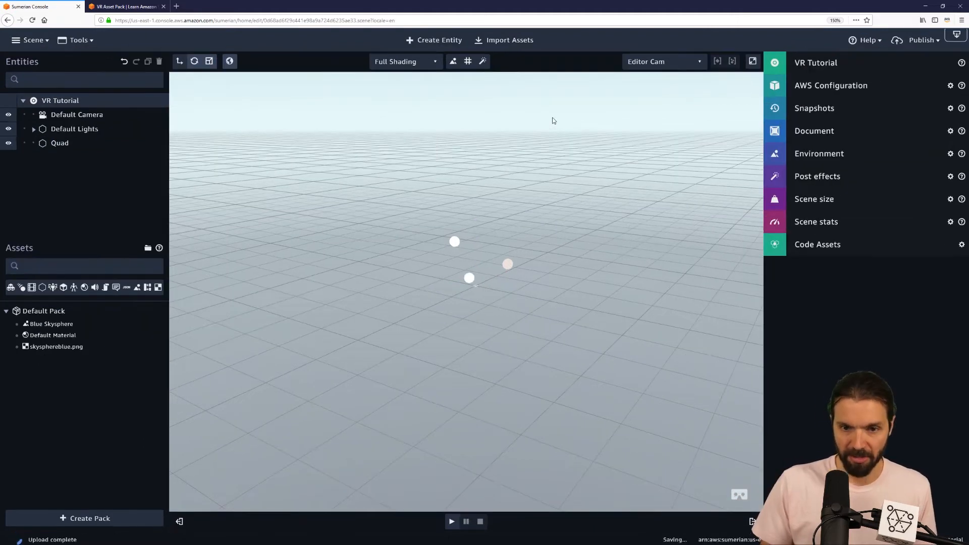
{"action": "left_click", "coordinate": [66, 144]}
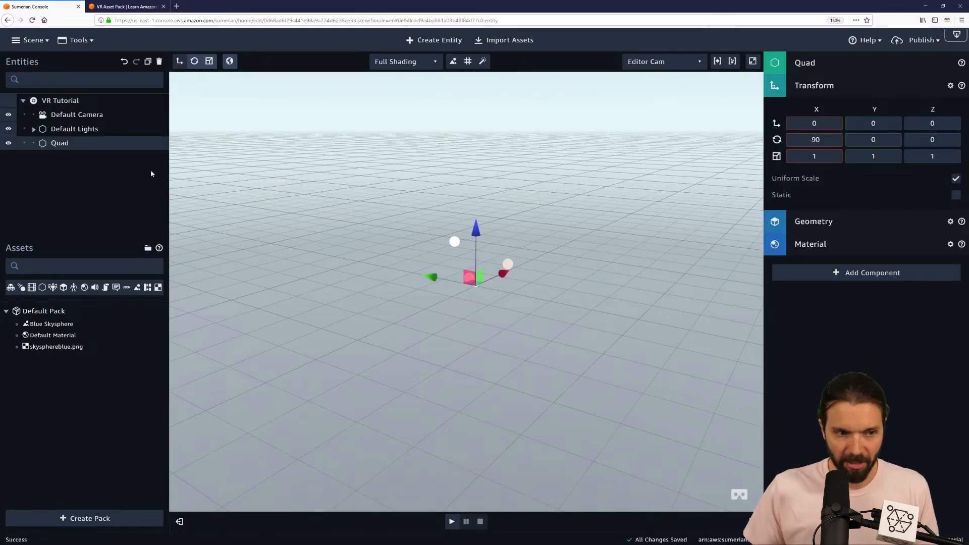
{"action": "key", "text": "f"}
{"action": "right_click_drag", "start_coordinate": [645, 277], "coordinate": [590, 305]}
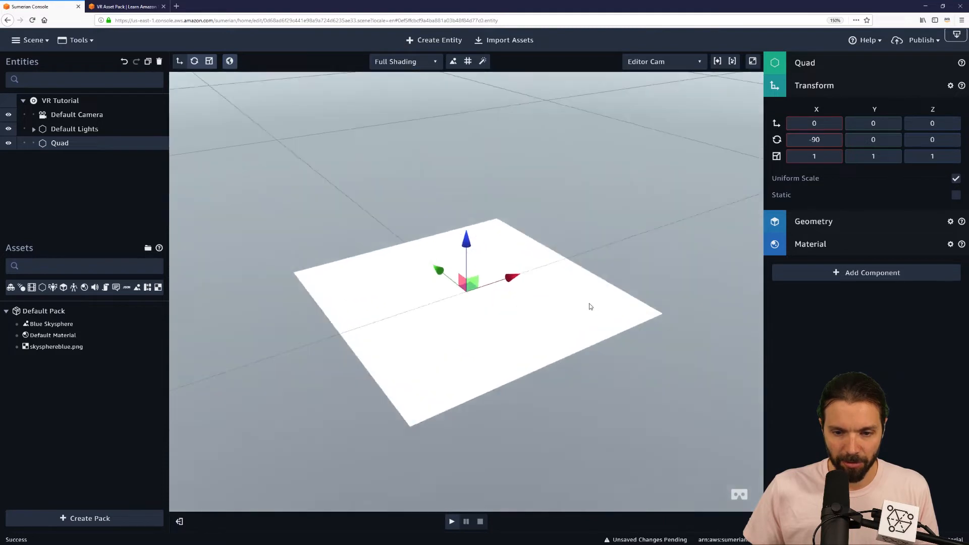
{"action": "scroll", "coordinate": [586, 303], "scroll_direction": "down", "scroll_amount": 4}
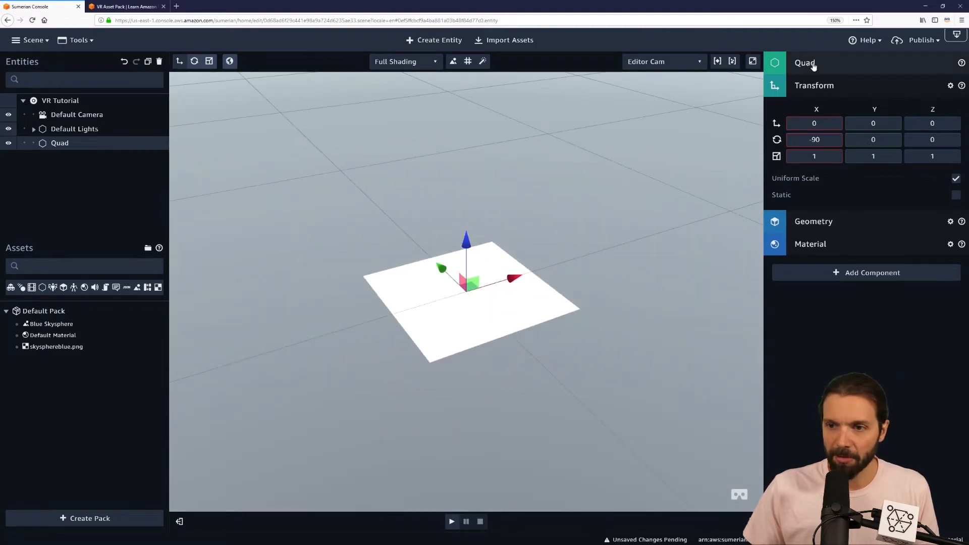
{"action": "left_click", "coordinate": [805, 63]}
{"action": "double_click", "coordinate": [873, 255]}
{"action": "type", "text": "Ground"}
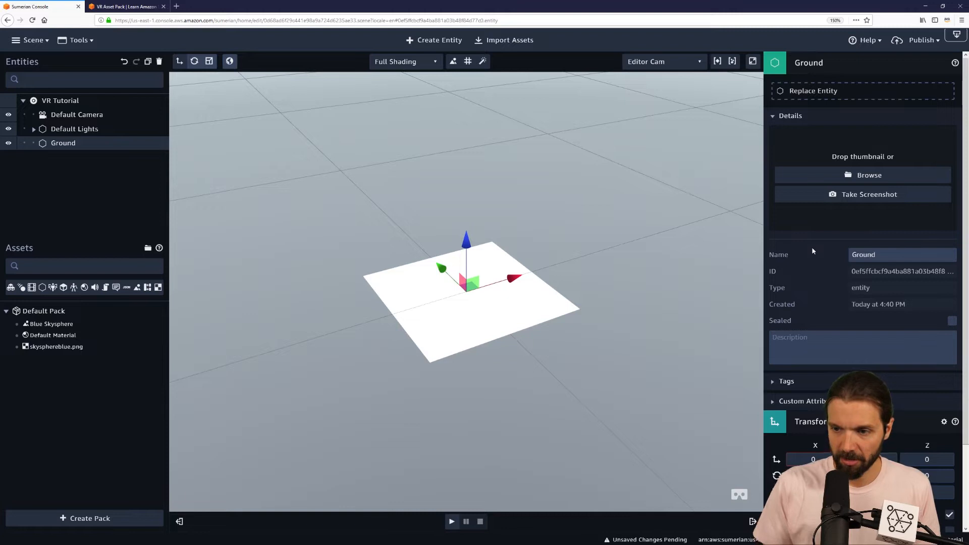
{"action": "left_click", "coordinate": [836, 66]}
Set the Ground entity's uniform scale to 100 on all axes
{"action": "left_click", "coordinate": [828, 157]}
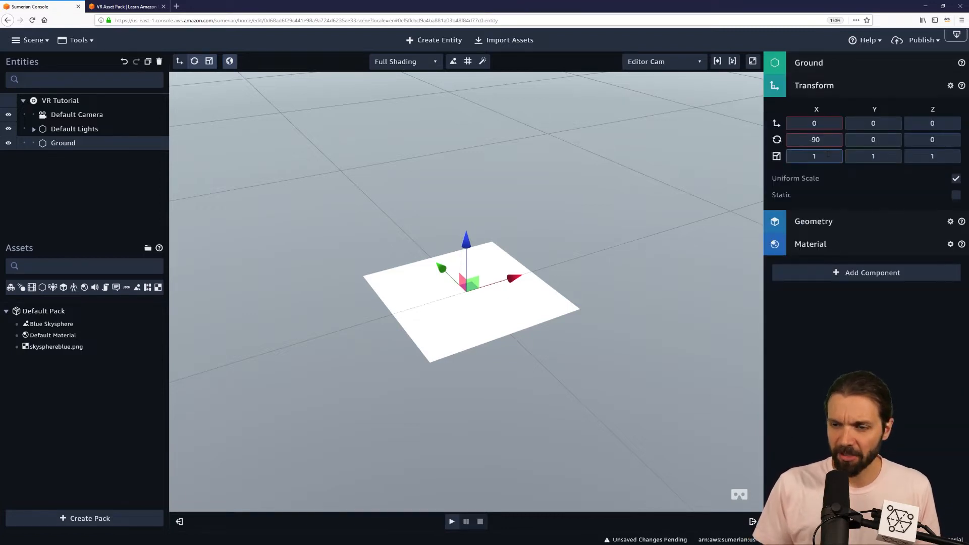
{"action": "type", "text": "00"}
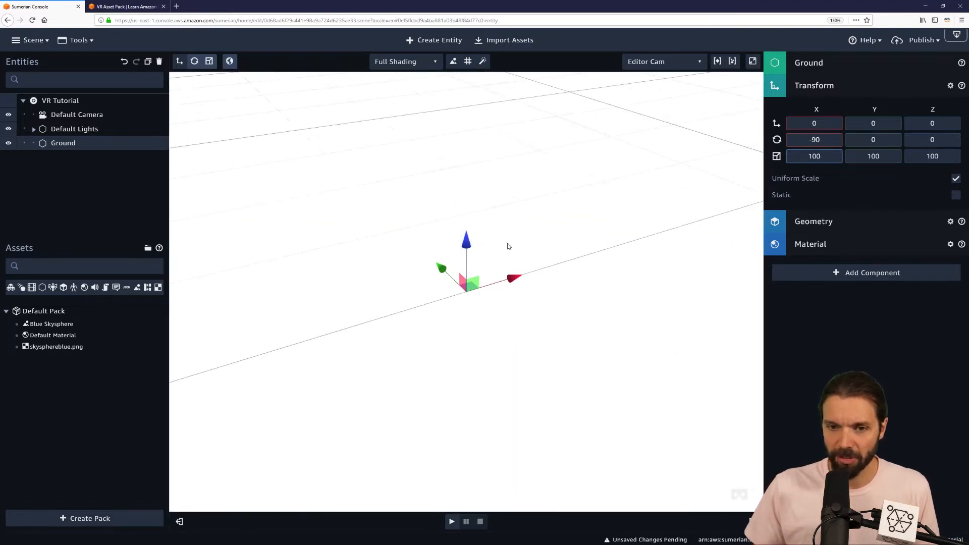
{"action": "scroll", "coordinate": [505, 244], "scroll_direction": "down", "scroll_amount": 5}
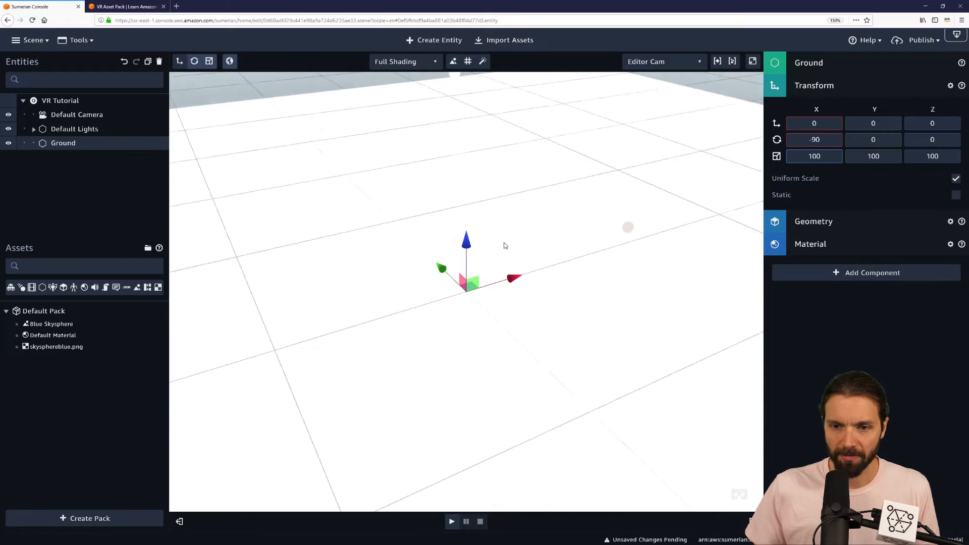
{"action": "mouse_move", "coordinate": [498, 265]}
{"action": "left_mouse_down"}
{"action": "mouse_move", "coordinate": [368, 251]}
{"action": "mouse_move", "coordinate": [322, 259]}
{"action": "mouse_move", "coordinate": [495, 270]}
{"action": "left_mouse_up"}
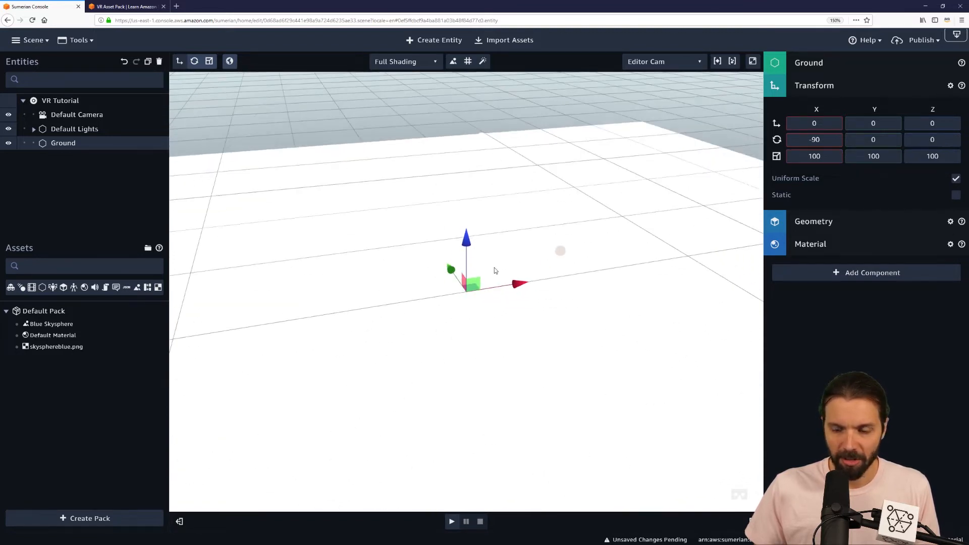
Add a Collider component to the Ground entity
{"action": "left_click", "coordinate": [818, 85]}
{"action": "left_click", "coordinate": [859, 160]}
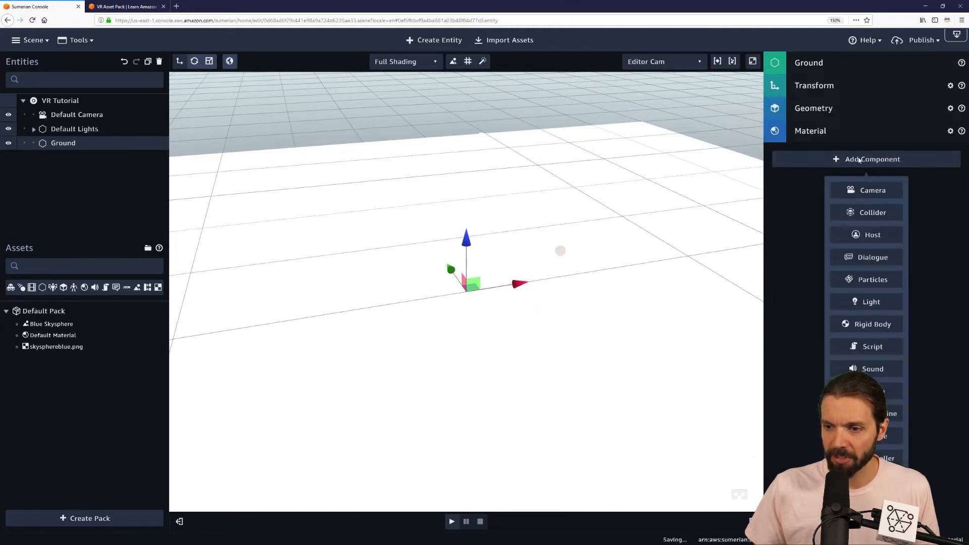
{"action": "left_click", "coordinate": [875, 213]}
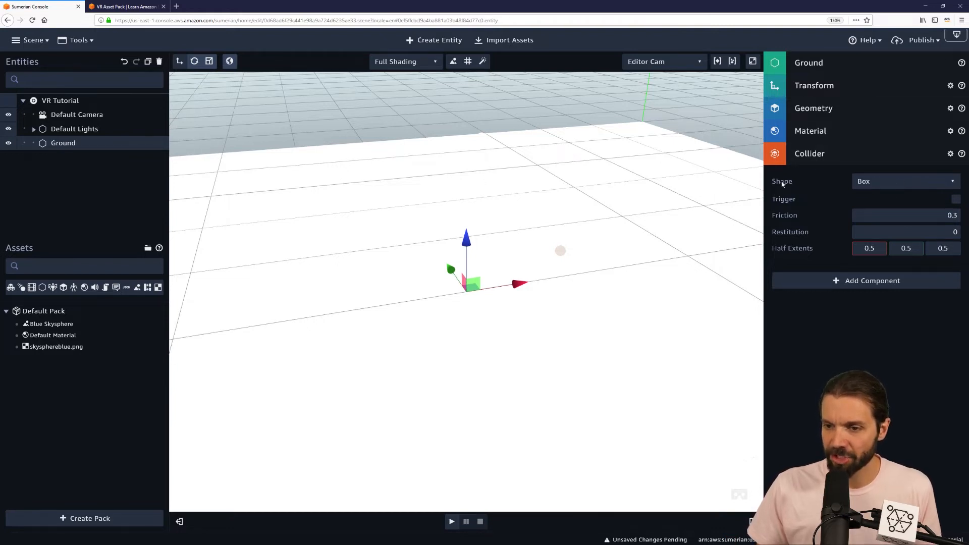
Set the shape of the Ground entity's collider to Infinite Plane
{"action": "scroll", "coordinate": [483, 269], "scroll_direction": "down", "scroll_amount": 5}
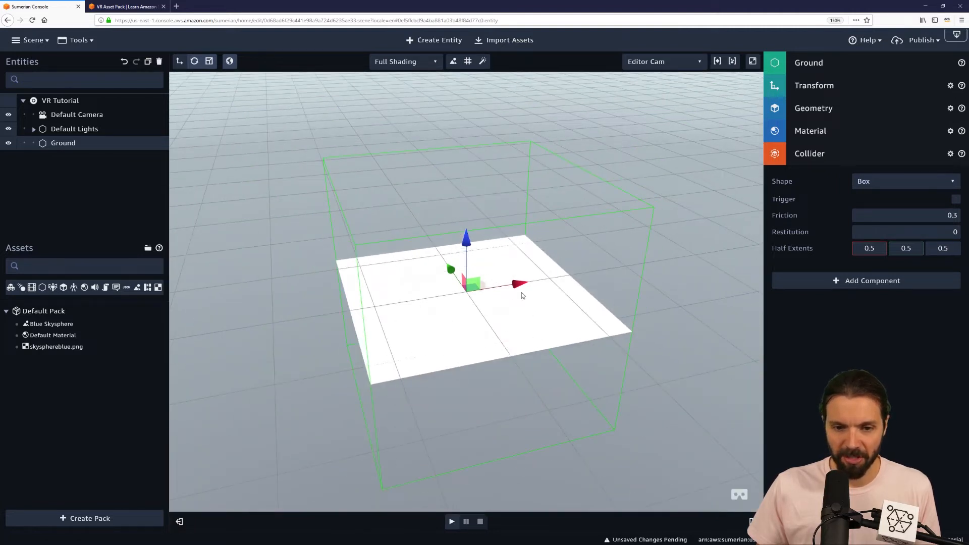
{"action": "left_click_drag", "start_coordinate": [521, 292], "coordinate": [496, 258]}
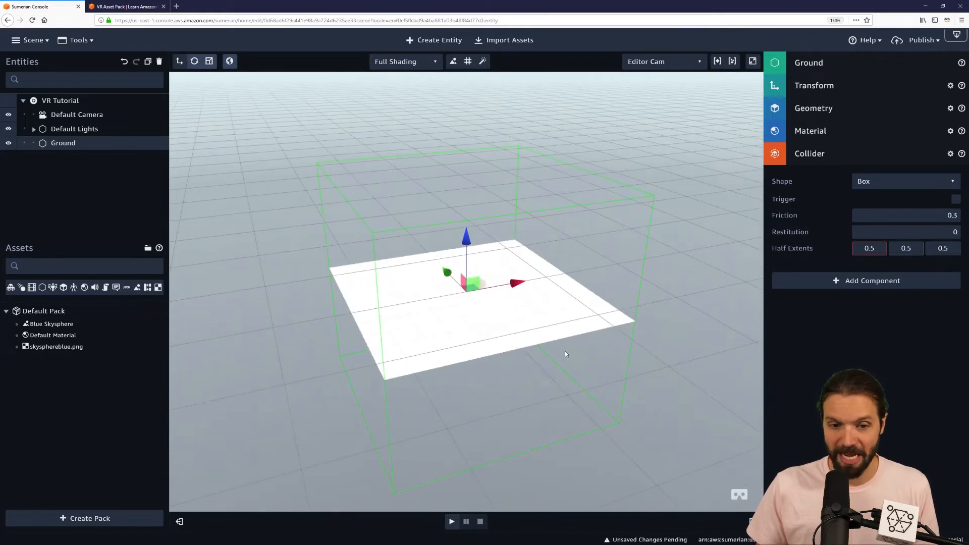
{"action": "left_click", "coordinate": [904, 183]}
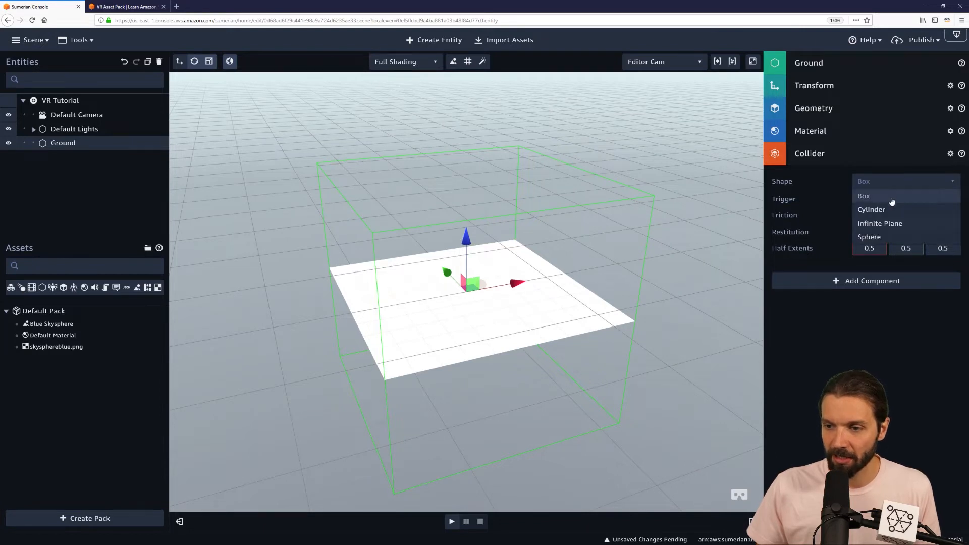
{"action": "left_click", "coordinate": [887, 224]}
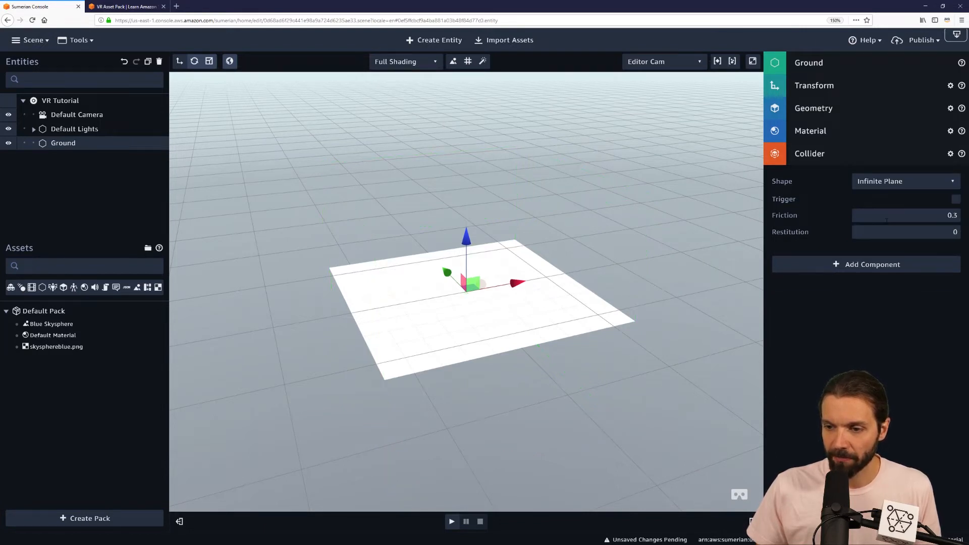
{"action": "scroll", "coordinate": [457, 263], "scroll_direction": "up", "scroll_amount": 5}
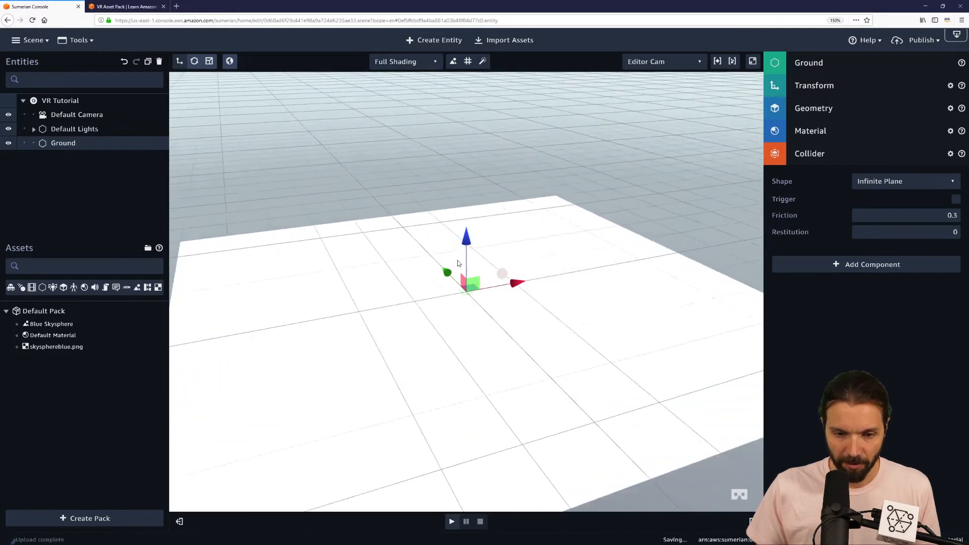
{"action": "scroll", "coordinate": [459, 270], "scroll_direction": "up", "scroll_amount": 2}
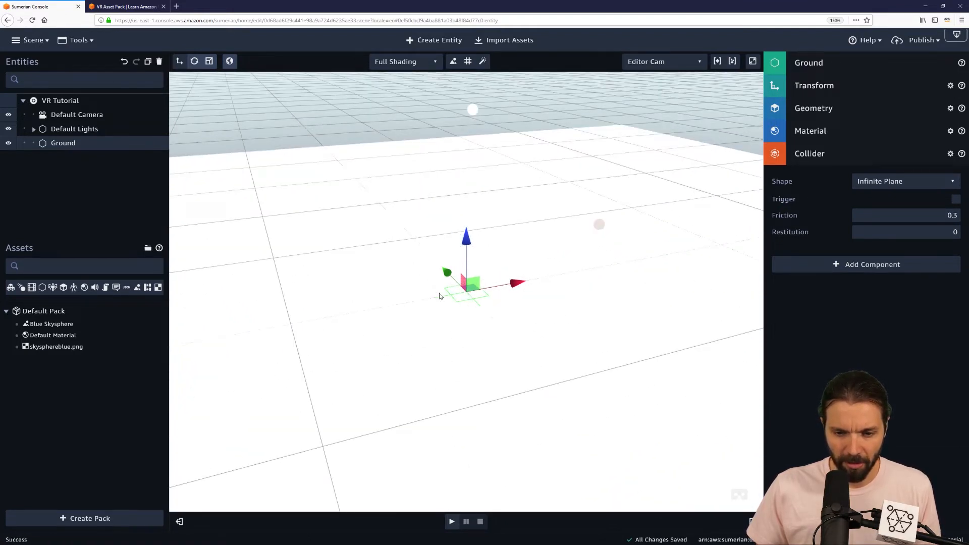
{"action": "right_click_drag", "start_coordinate": [396, 281], "coordinate": [441, 282]}
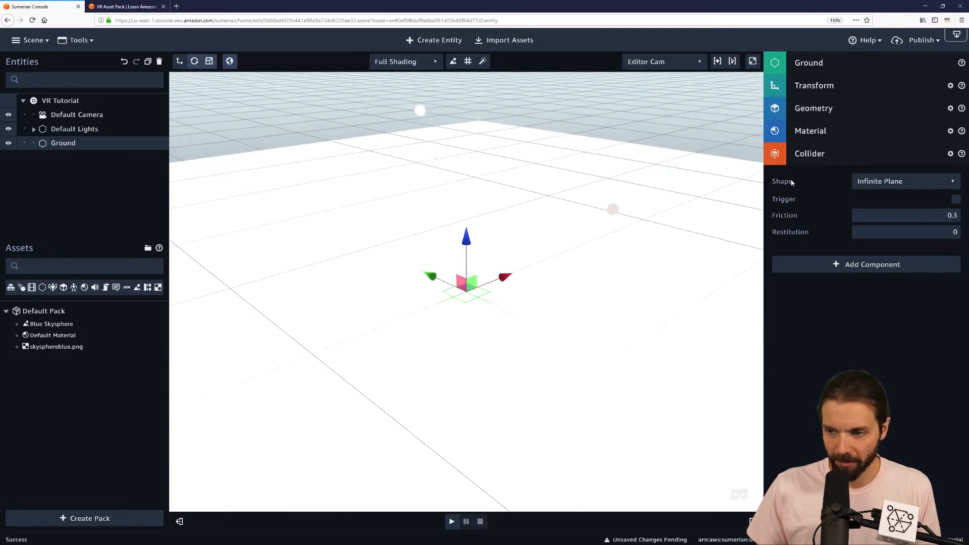
Switch the Ground collider's shape to Box for comparison and return it to Infinite Plane
{"action": "left_click", "coordinate": [954, 183]}
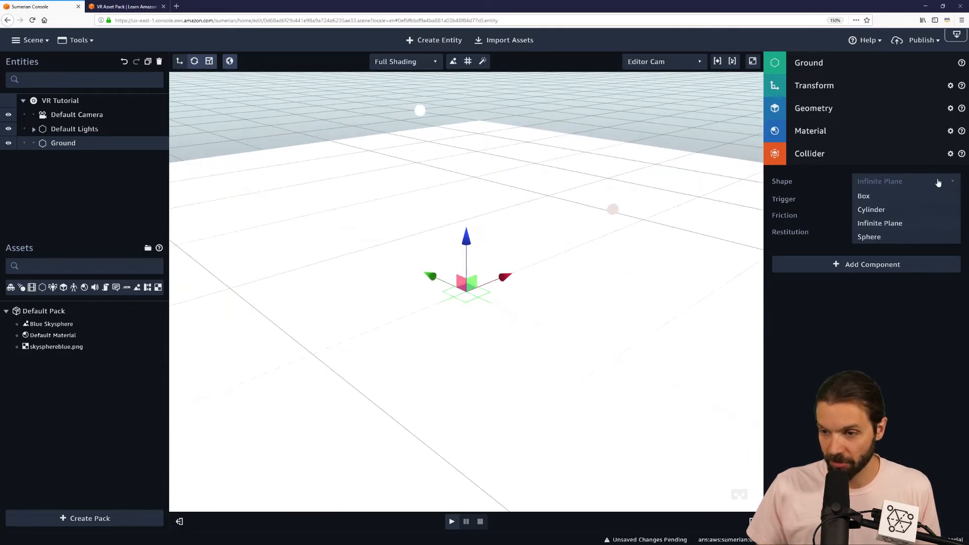
{"action": "left_click", "coordinate": [863, 196]}
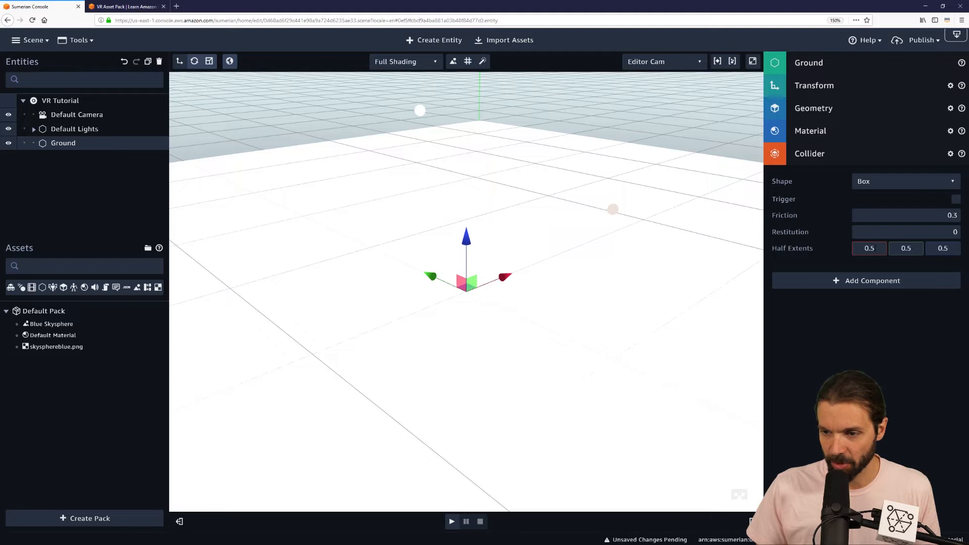
{"action": "left_click", "coordinate": [878, 182]}
{"action": "left_click", "coordinate": [891, 221]}
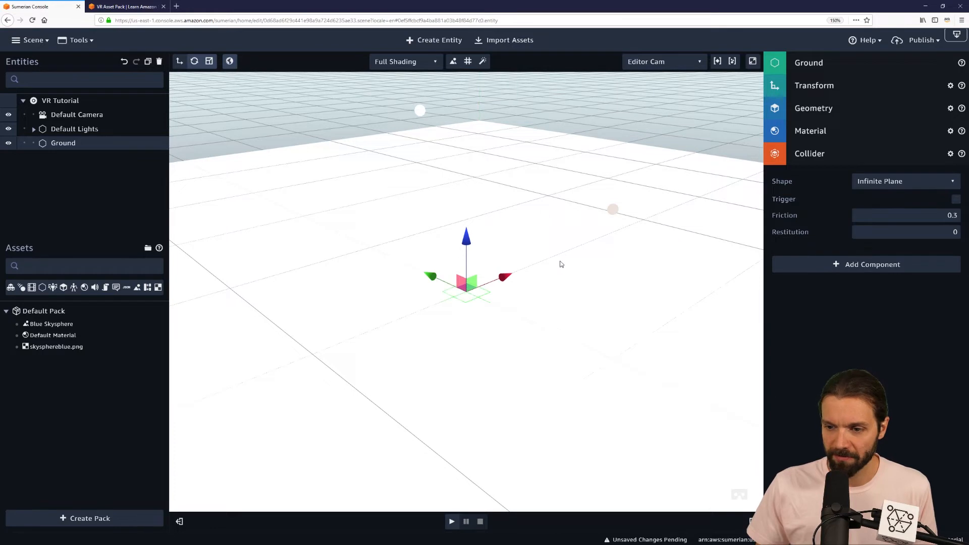
Import the Material Metal pack from the Sumerian asset library into the scene
{"action": "right_click_drag", "start_coordinate": [574, 206], "coordinate": [505, 224]}
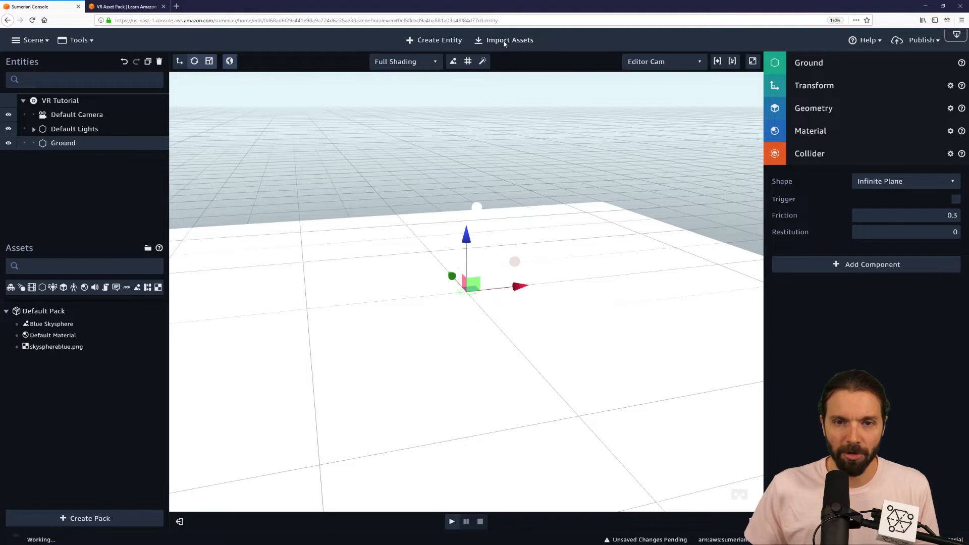
{"action": "left_click", "coordinate": [503, 40]}
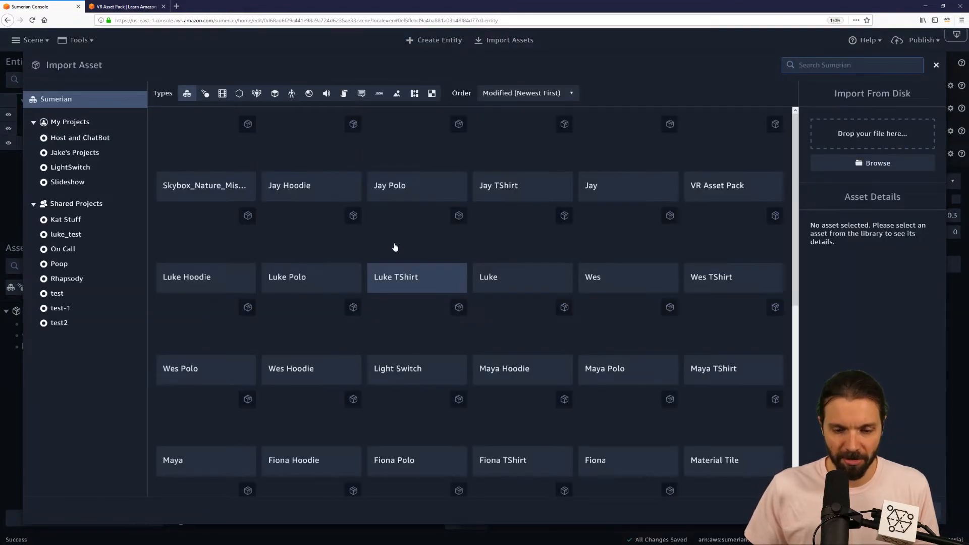
{"action": "scroll", "coordinate": [190, 355], "scroll_direction": "down", "scroll_amount": 3}
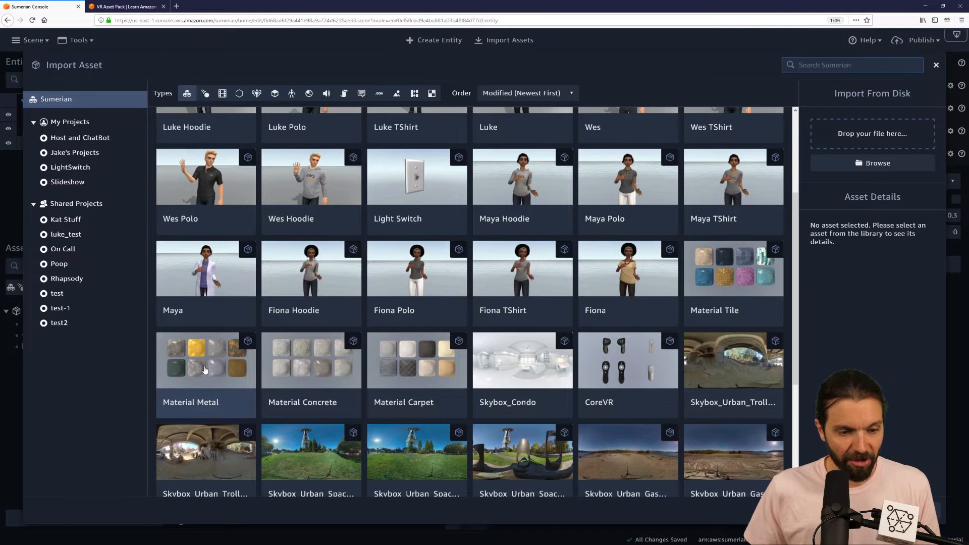
{"action": "left_click", "coordinate": [204, 370]}
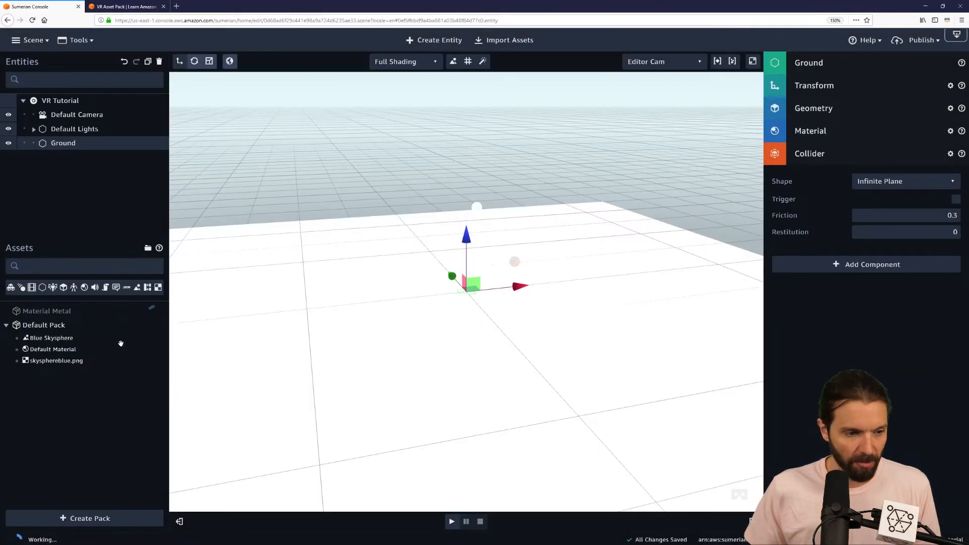
Replace the Ground entity's default material with the Chrome material from the Material Metal pack
{"action": "left_click", "coordinate": [822, 156]}
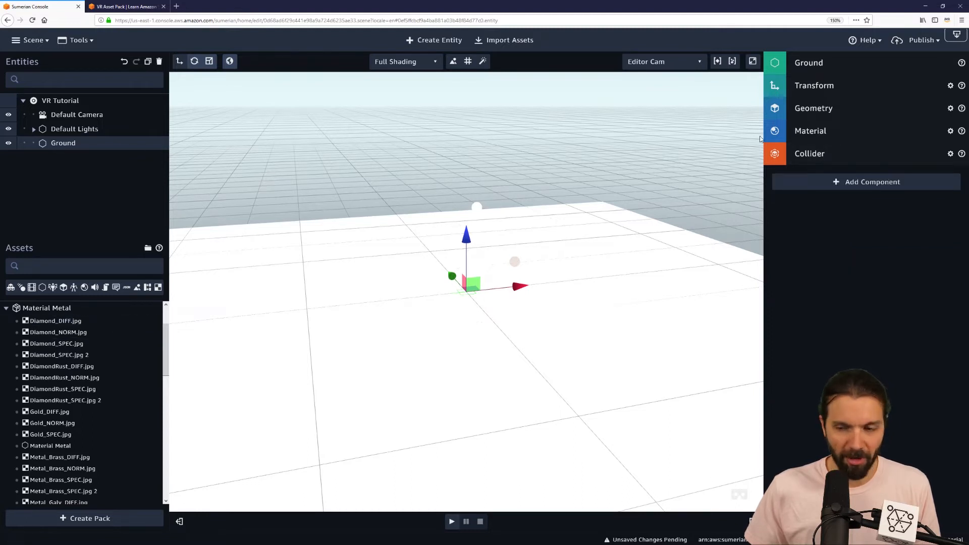
{"action": "left_click", "coordinate": [835, 133]}
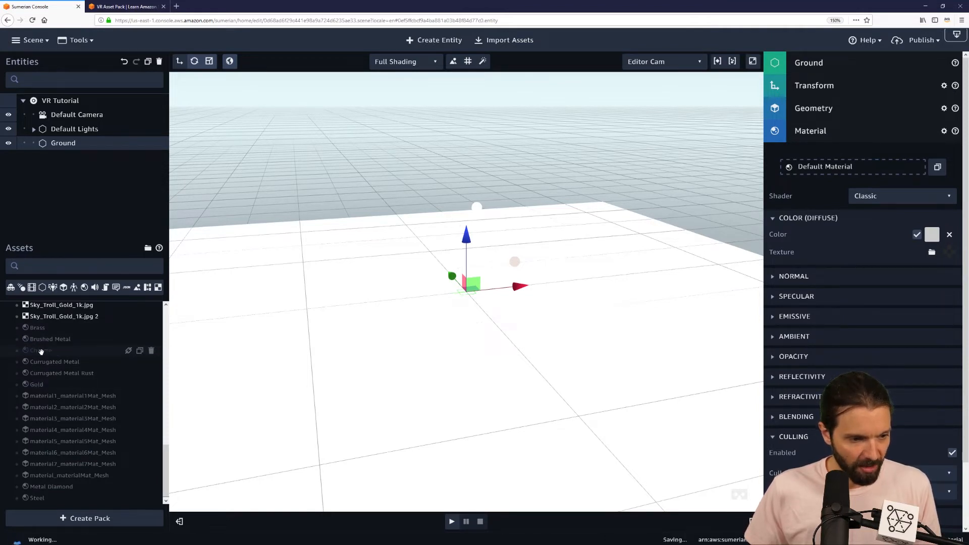
{"action": "left_click_drag", "start_coordinate": [73, 344], "coordinate": [833, 168]}
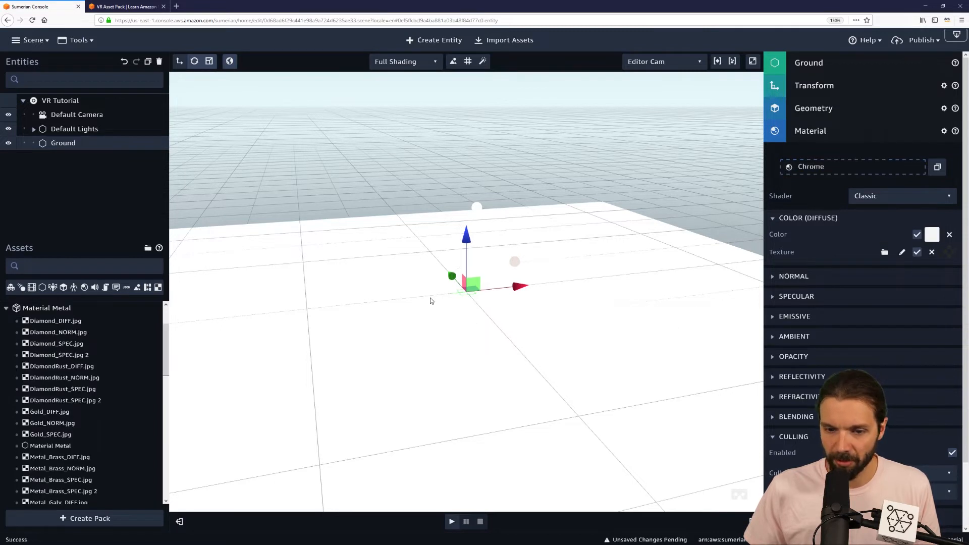
{"action": "left_click_drag", "start_coordinate": [437, 285], "coordinate": [486, 330]}
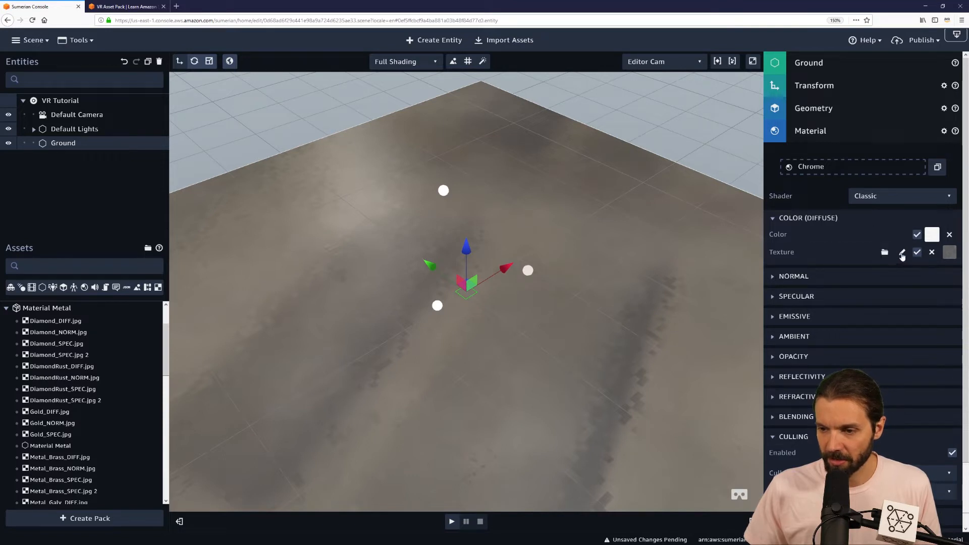
Open the Ground material's diffuse texture MetalChrome_DIFF.jpg and set its Repeat U and Repeat V to 115
{"action": "left_click", "coordinate": [902, 253]}
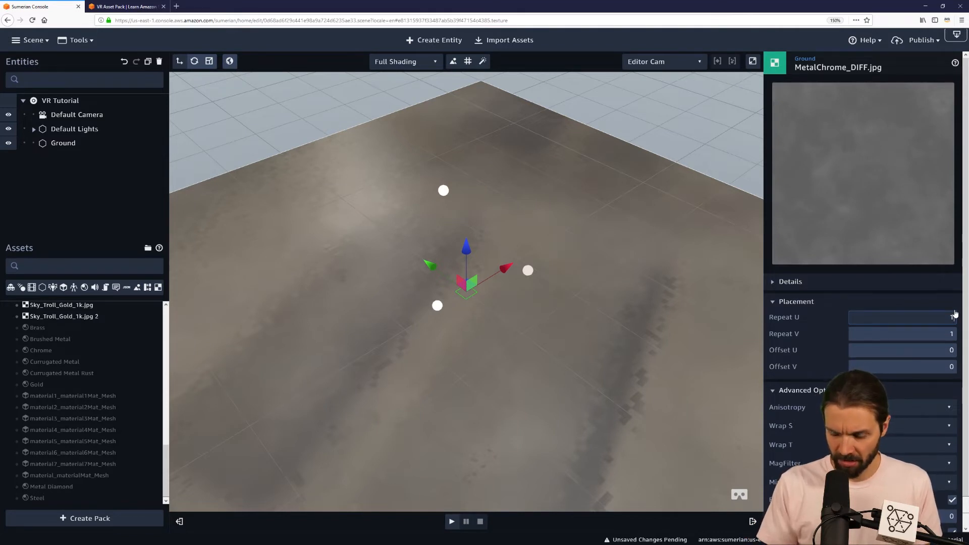
{"action": "type", "text": "15"}
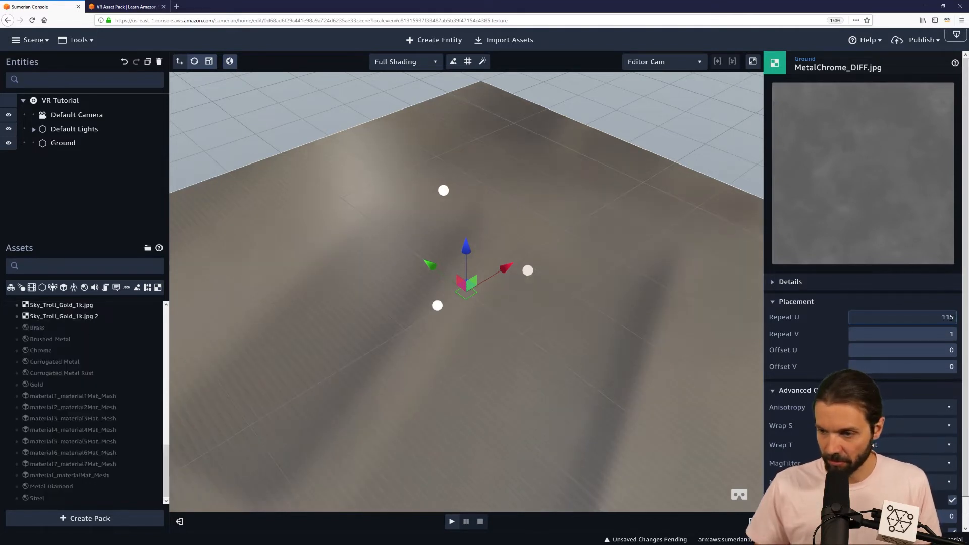
{"action": "left_click", "coordinate": [952, 334]}
{"action": "type", "text": "15"}
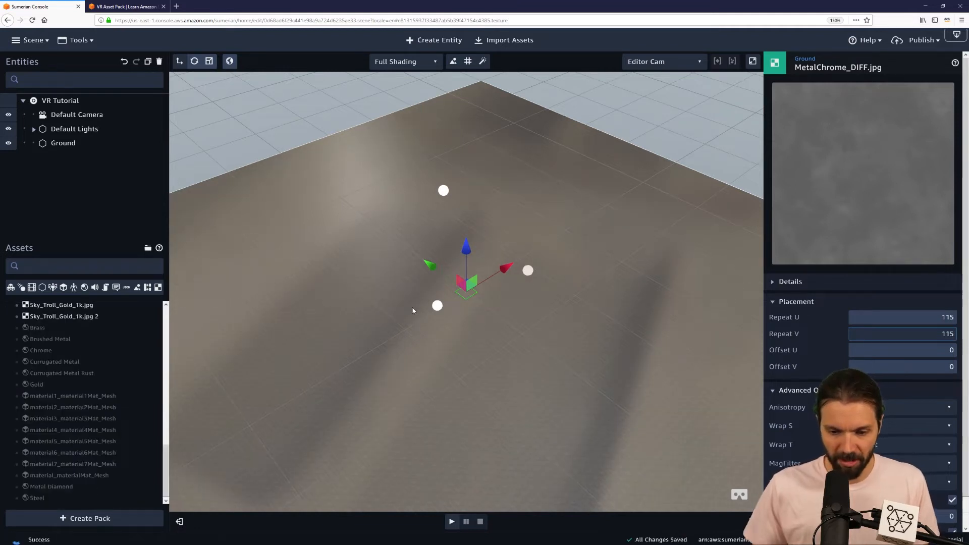
{"action": "scroll", "coordinate": [413, 309], "scroll_direction": "up", "scroll_amount": 5}
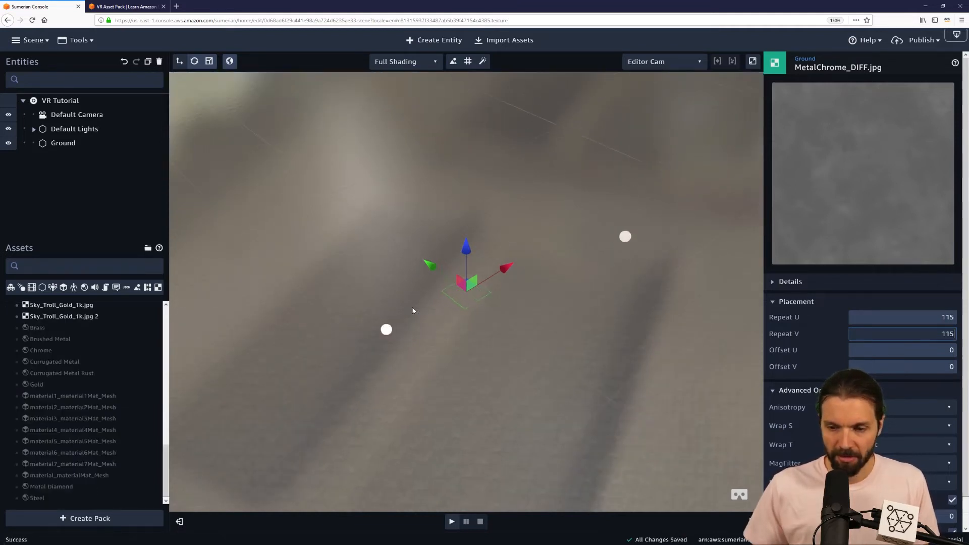
{"action": "scroll", "coordinate": [413, 310], "scroll_direction": "up", "scroll_amount": 5}
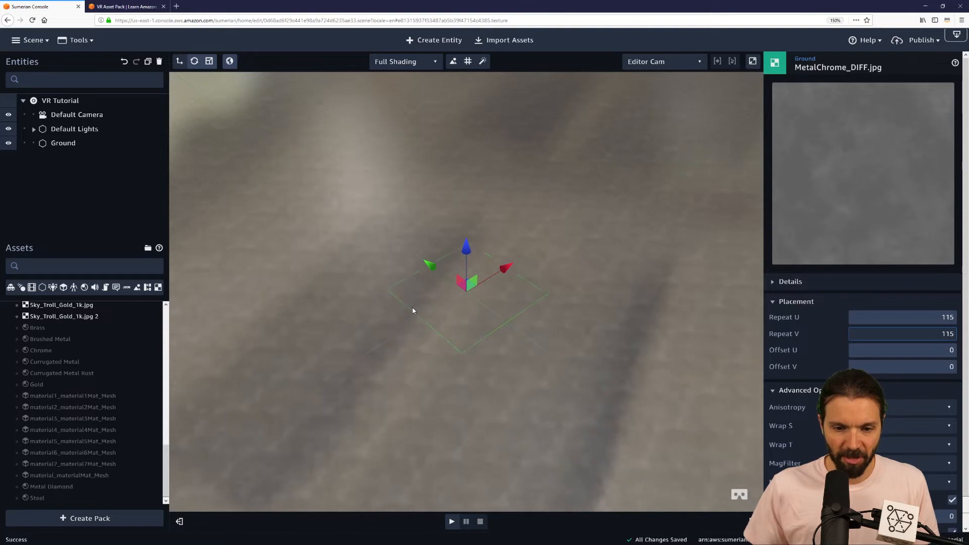
{"action": "scroll", "coordinate": [413, 310], "scroll_direction": "up", "scroll_amount": 4}
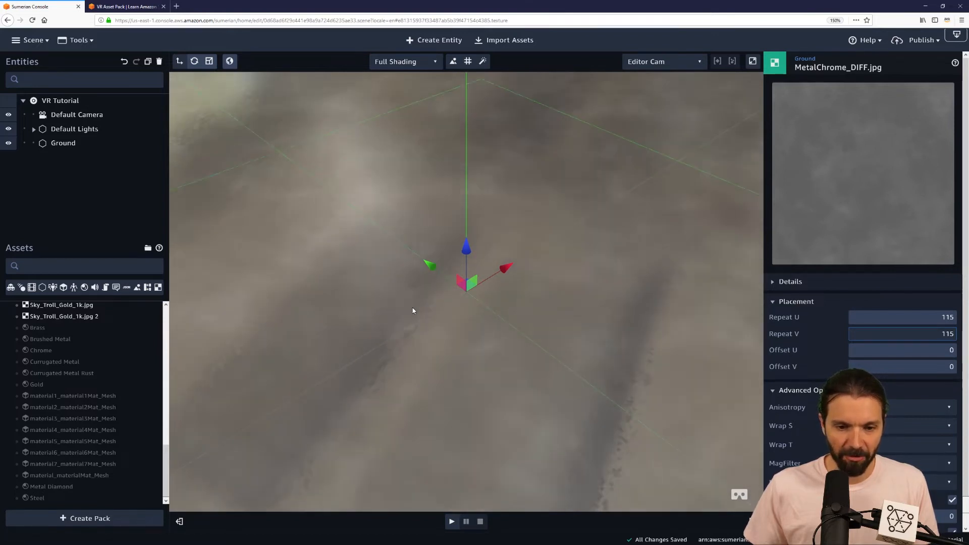
{"action": "right_click_drag", "start_coordinate": [413, 310], "coordinate": [414, 333]}
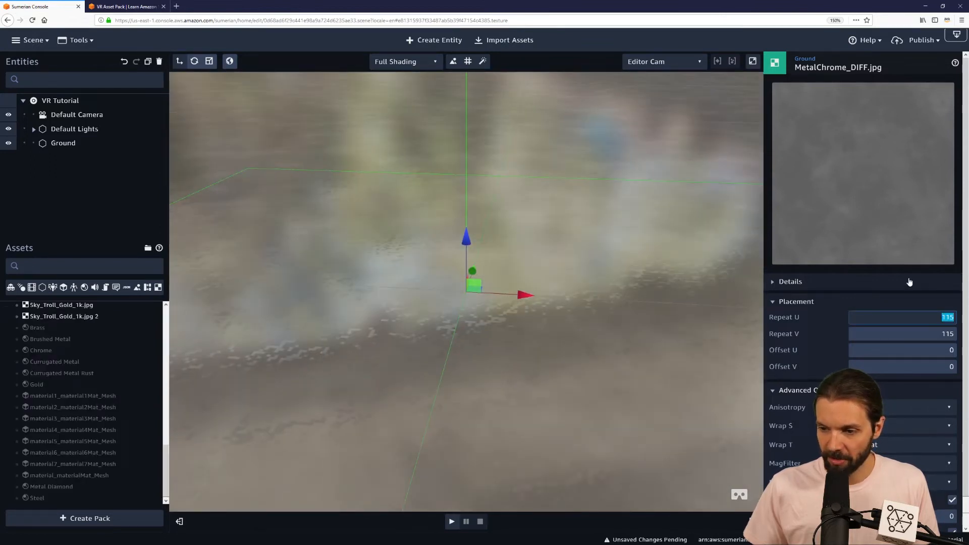
Set the MetalChrome_DIFF.jpg texture's Repeat U and Repeat V to 150
{"action": "type", "text": "150"}
{"action": "key", "text": "Return"}
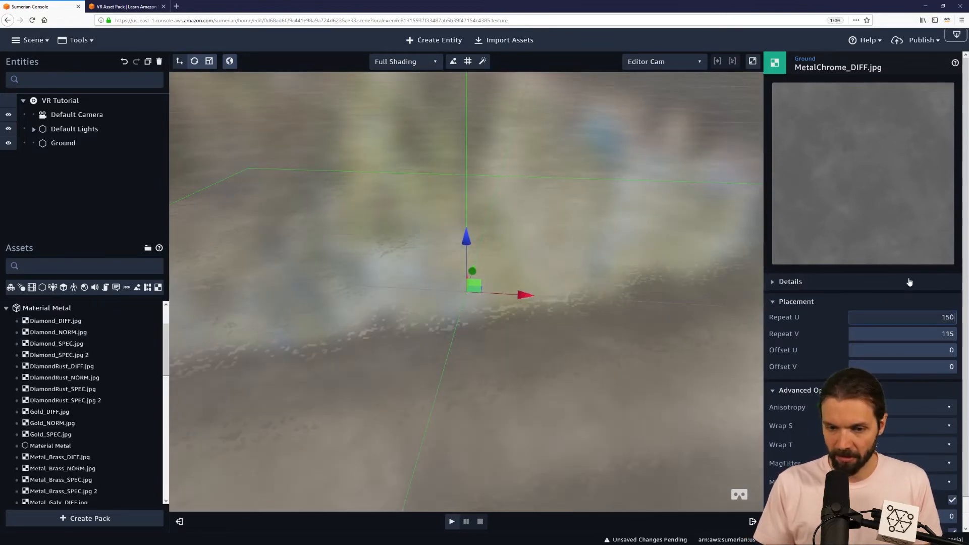
{"action": "key", "text": "Tab"}
{"action": "type", "text": "150"}
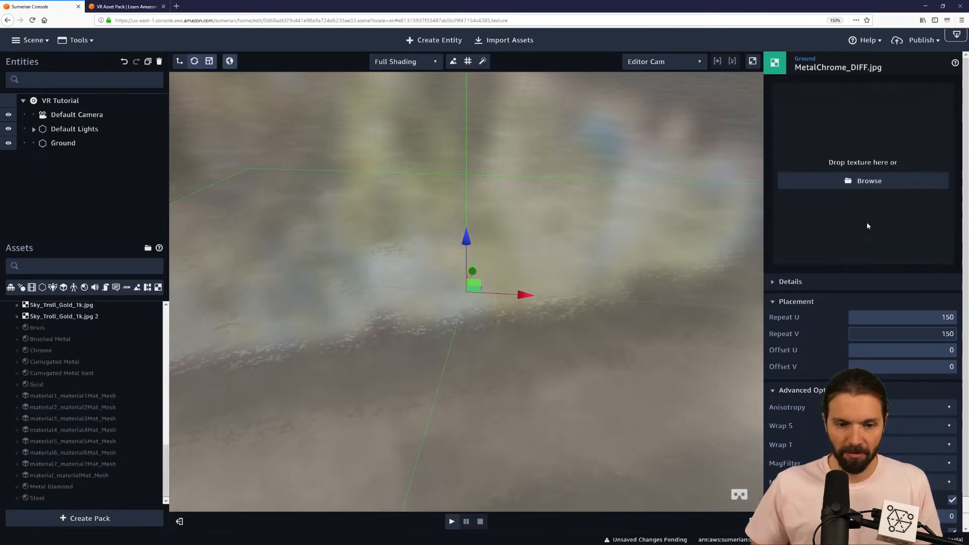
{"action": "scroll", "coordinate": [518, 249], "scroll_direction": "down", "scroll_amount": 5}
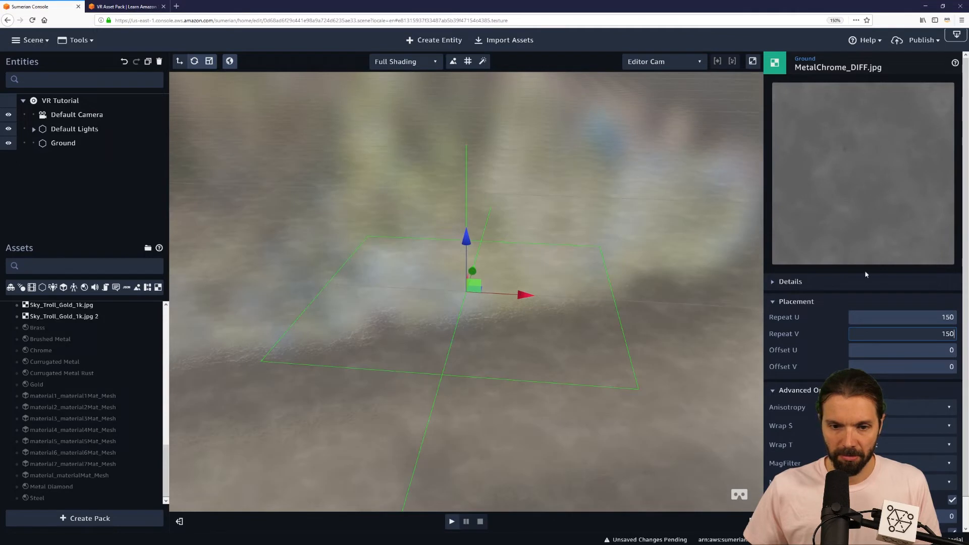
Set the chrome diffuse texture's Repeat U and Repeat V to 300 and inspect the tiling on the ground
{"action": "left_click_drag", "start_coordinate": [956, 317], "coordinate": [878, 278]}
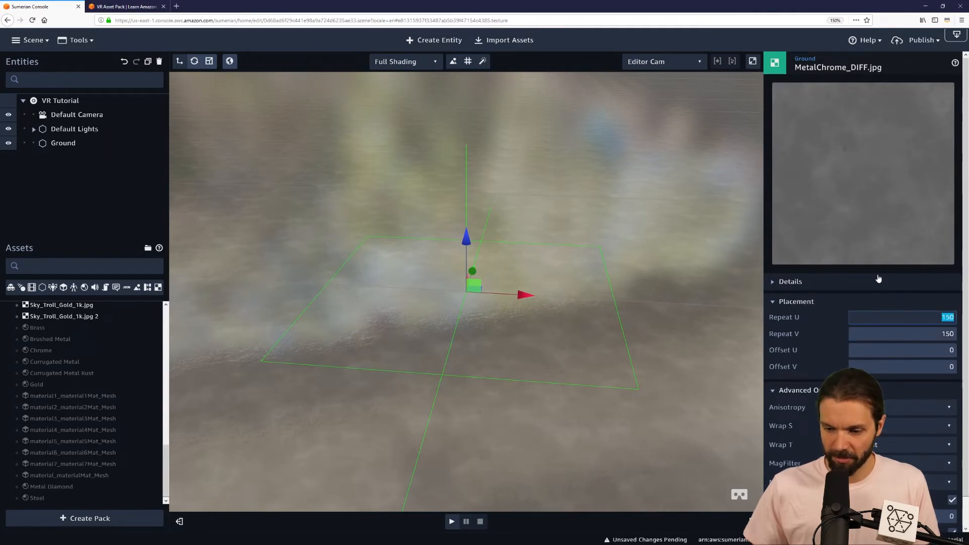
{"action": "type", "text": "300"}
{"action": "key", "text": "Tab"}
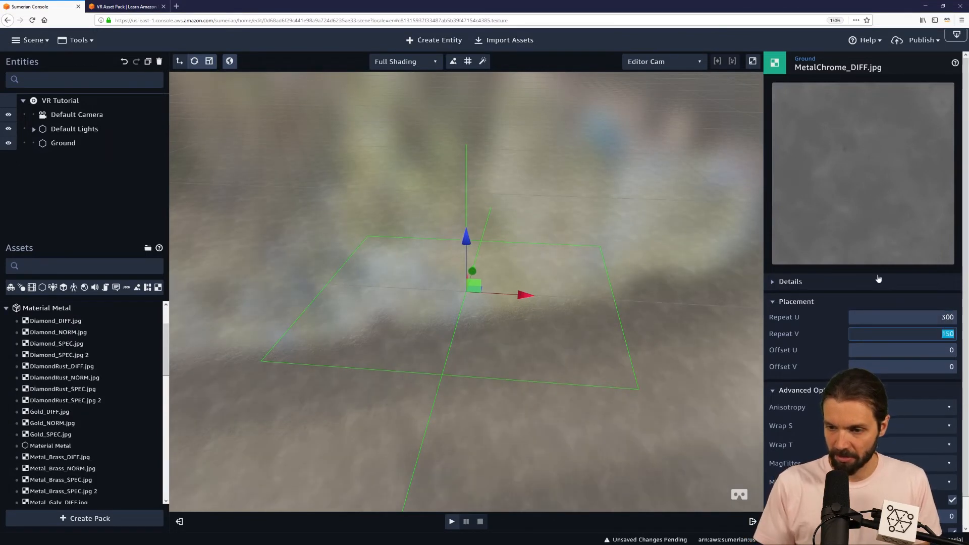
{"action": "type", "text": "300"}
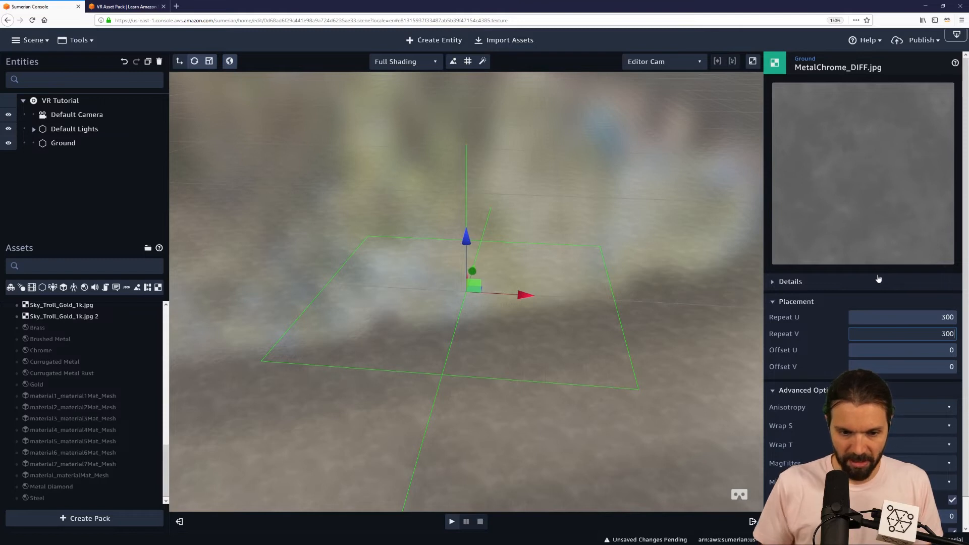
{"action": "scroll", "coordinate": [500, 304], "scroll_direction": "down", "scroll_amount": 3}
{"action": "scroll", "coordinate": [483, 289], "scroll_direction": "up", "scroll_amount": 6}
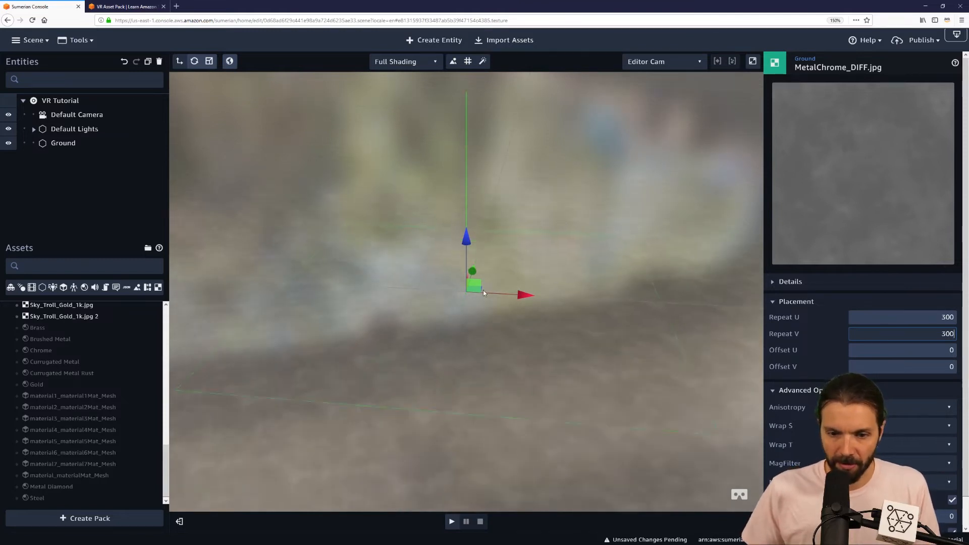
{"action": "left_click_drag", "start_coordinate": [483, 290], "coordinate": [493, 309]}
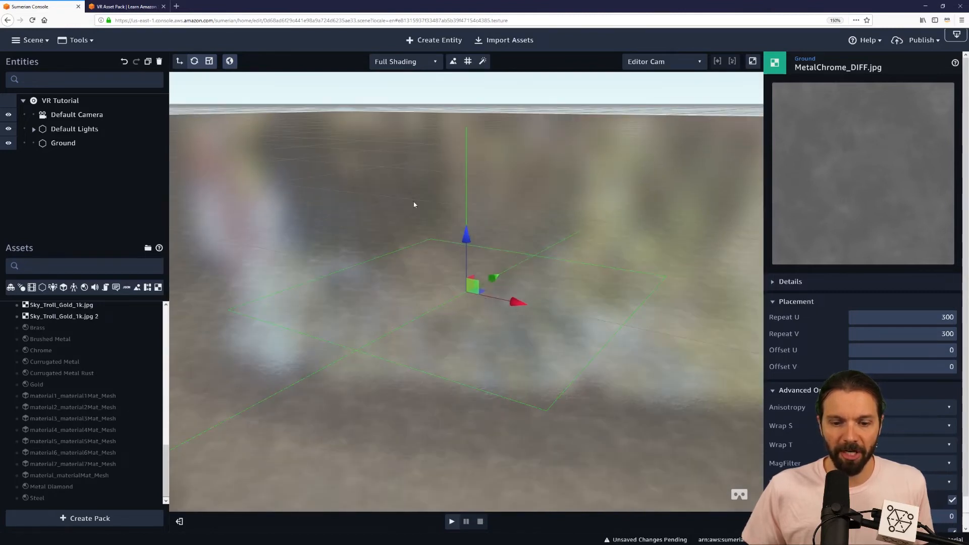
Import the VR Asset Pack from the Sumerian asset library into the scene
{"action": "left_click", "coordinate": [505, 41]}
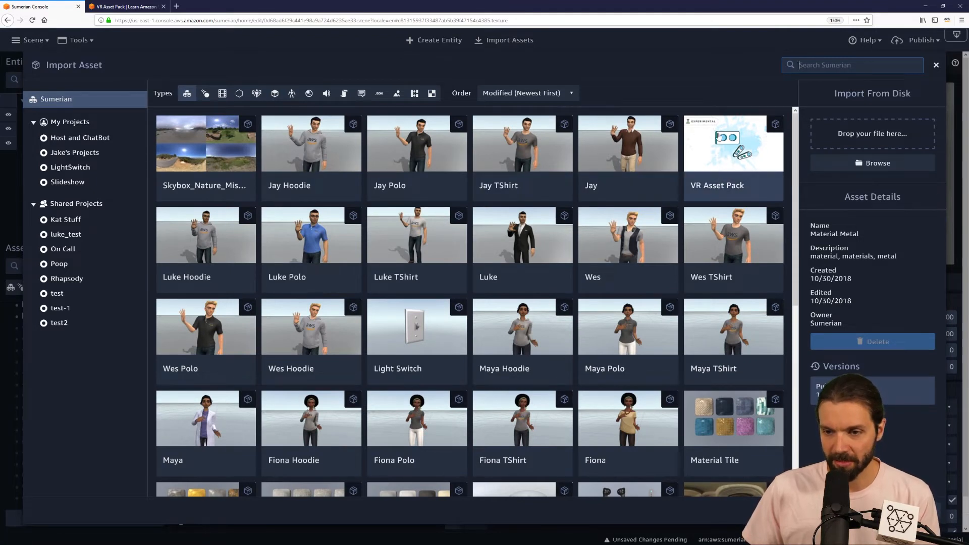
{"action": "left_click", "coordinate": [742, 139]}
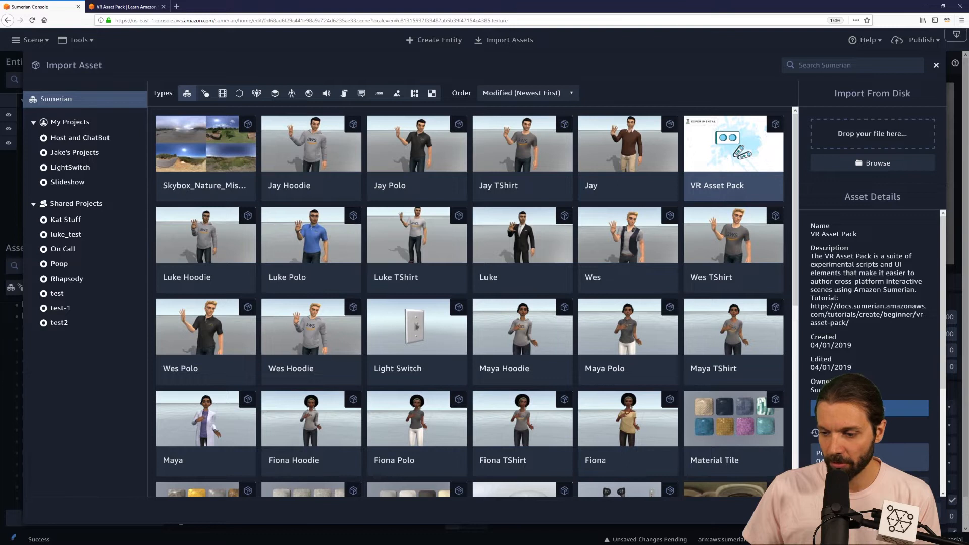
{"action": "left_click", "coordinate": [869, 408]}
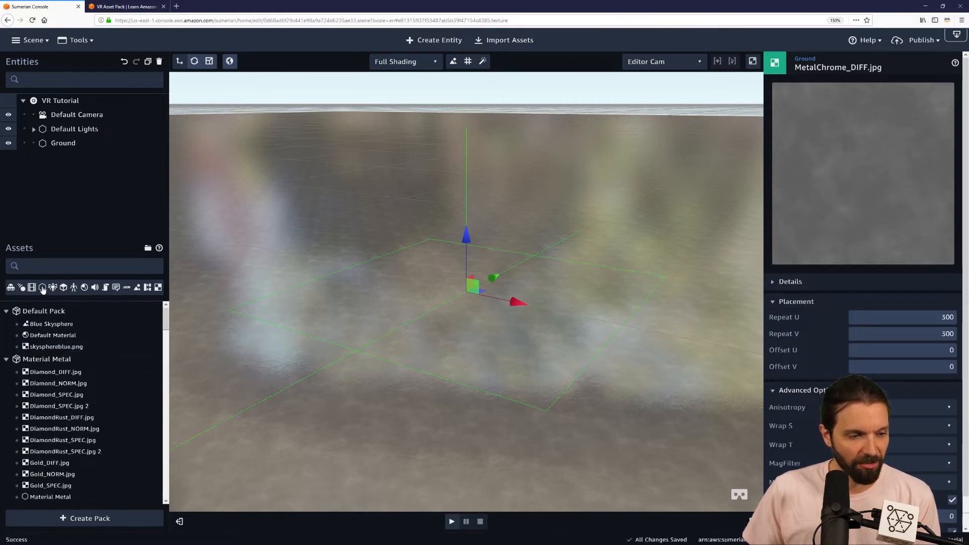
Place the VRCameraRig entity from the VR Asset Pack in the scene and enable its CurrentVRCameraRig option
{"action": "left_click", "coordinate": [7, 312]}
{"action": "left_click", "coordinate": [6, 326]}
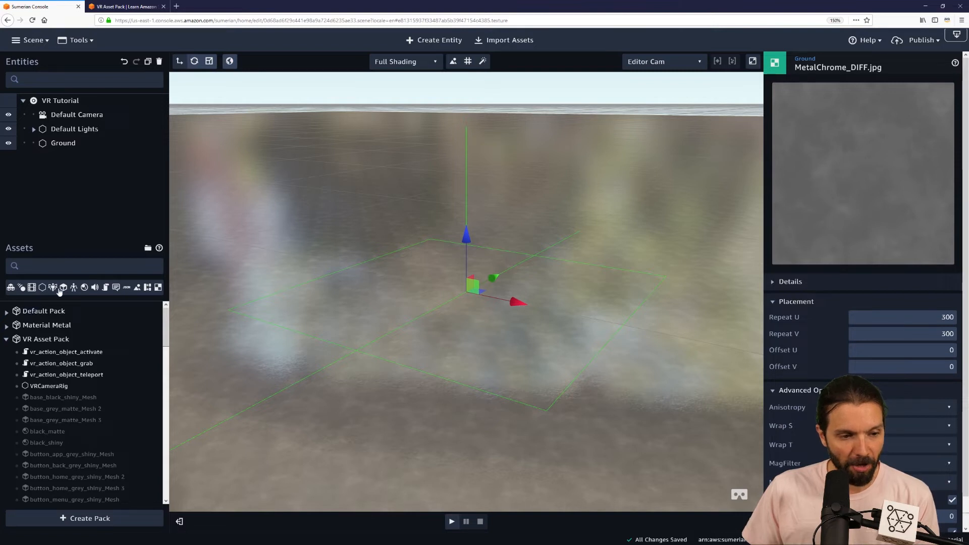
{"action": "left_click", "coordinate": [42, 287]}
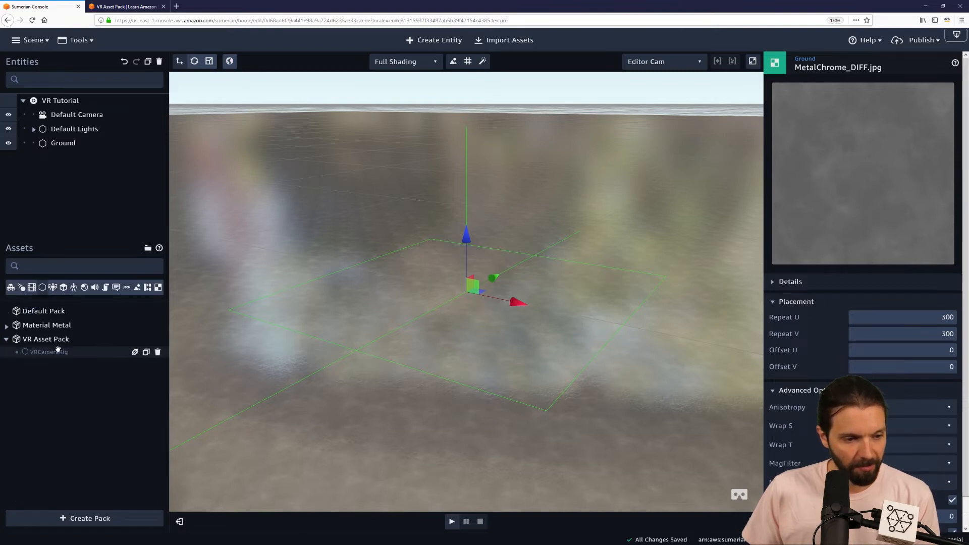
{"action": "left_click_drag", "start_coordinate": [33, 352], "coordinate": [255, 328]}
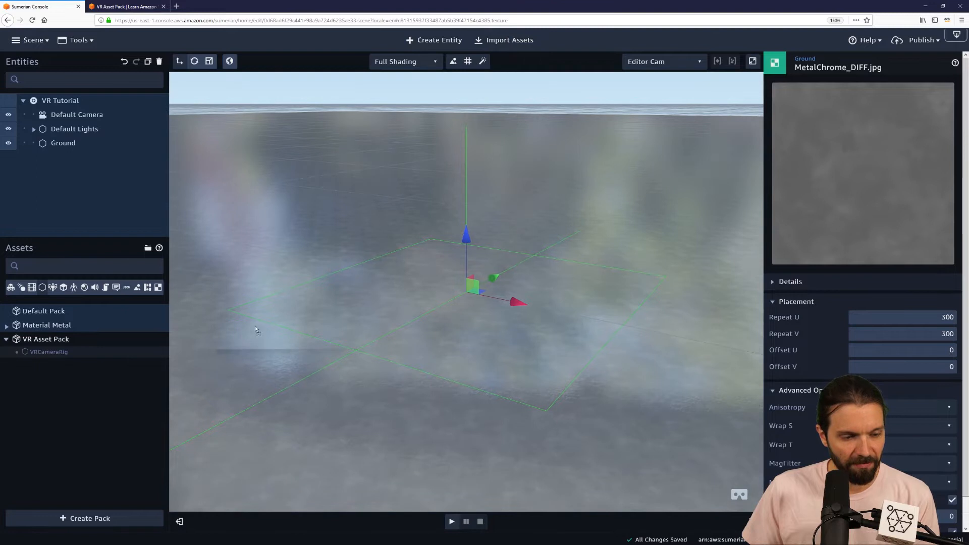
{"action": "left_click_drag", "start_coordinate": [479, 277], "coordinate": [479, 277]}
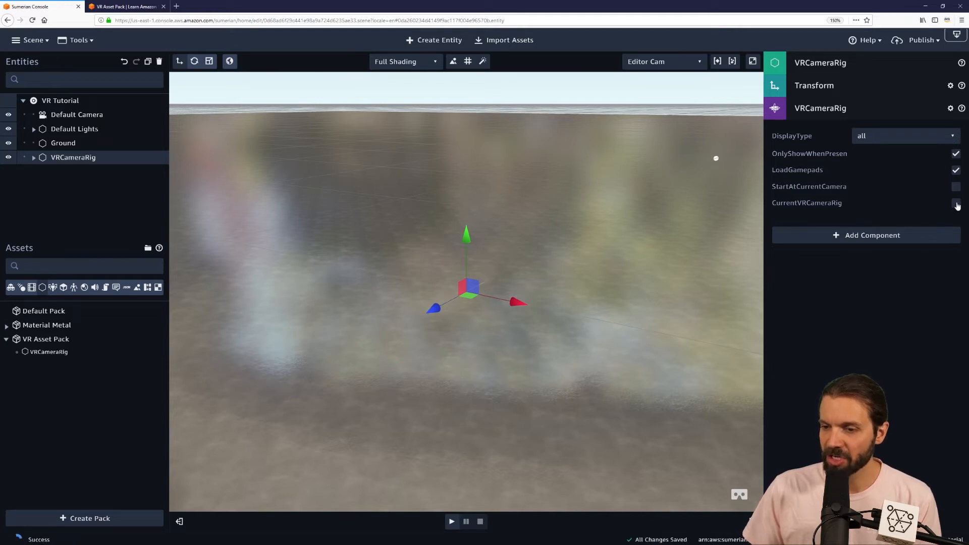
{"action": "left_click", "coordinate": [956, 203]}
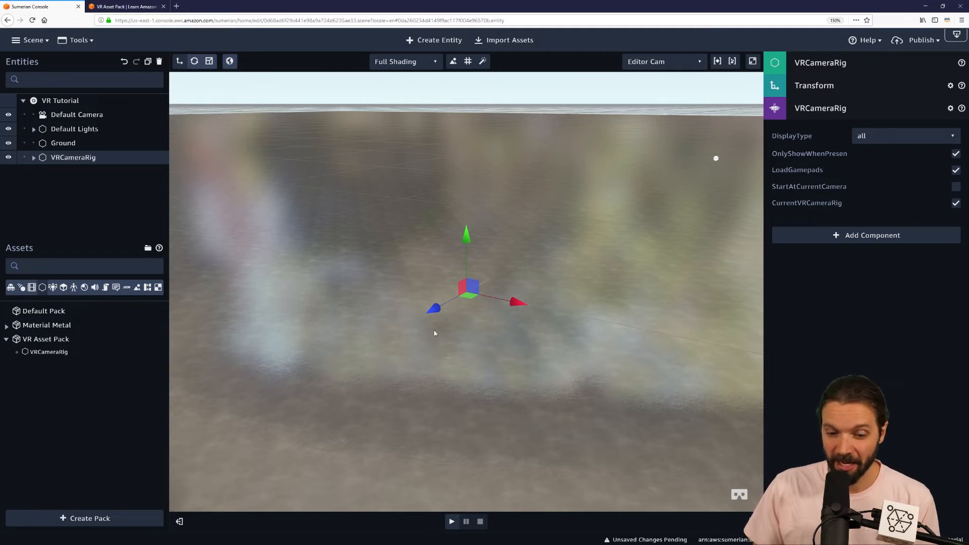
Play the scene and enter VR mode to test the VRCameraRig
{"action": "left_click", "coordinate": [473, 505]}
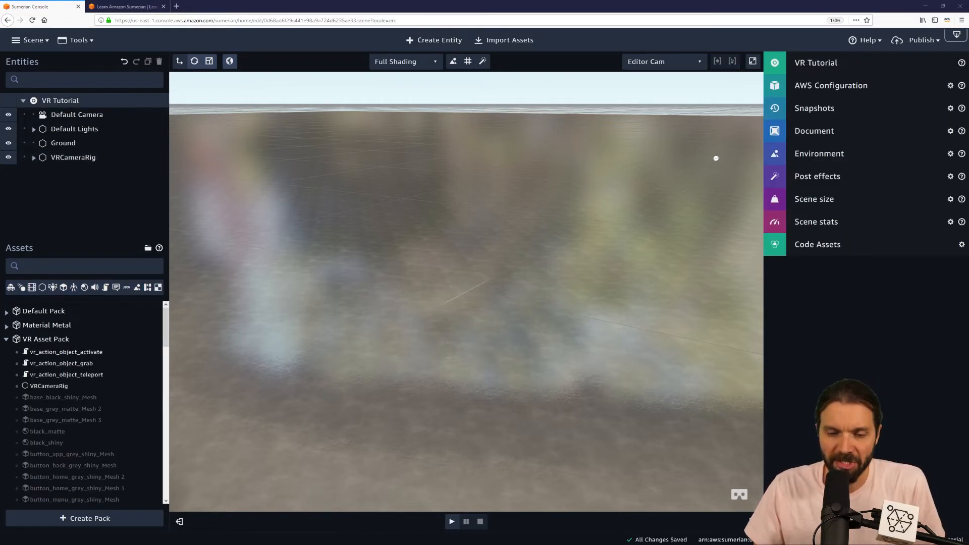
{"action": "left_click", "coordinate": [452, 522]}
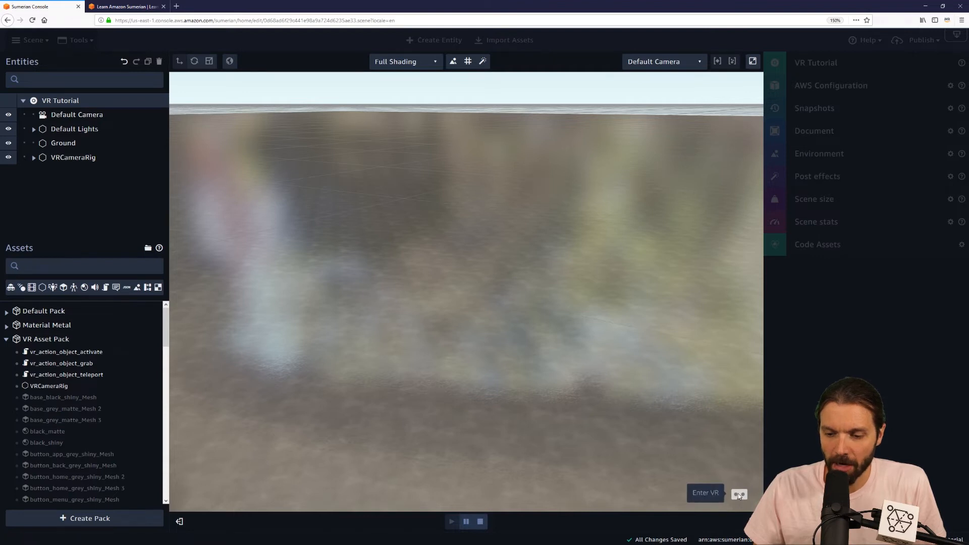
{"action": "left_click", "coordinate": [738, 494]}
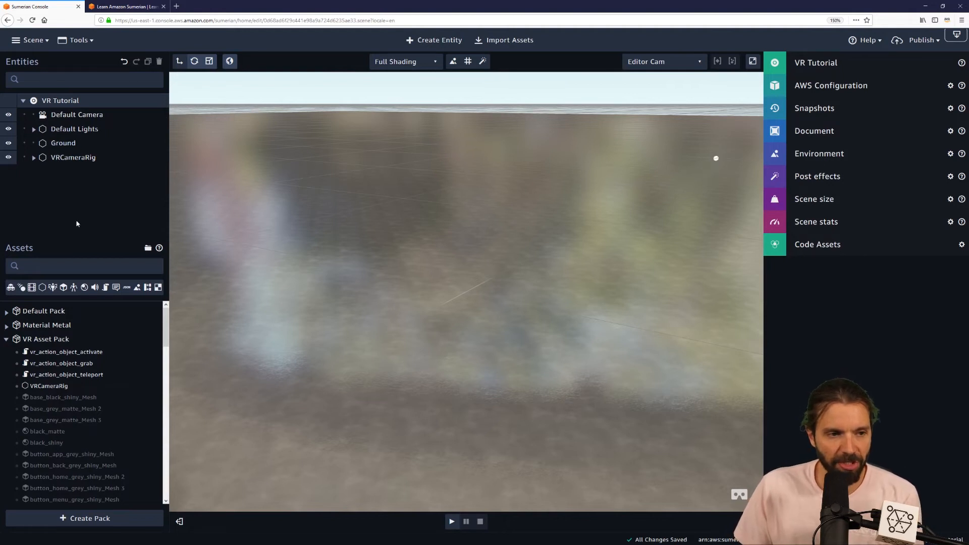
Add a Script component to the Ground entity
{"action": "left_click", "coordinate": [62, 144]}
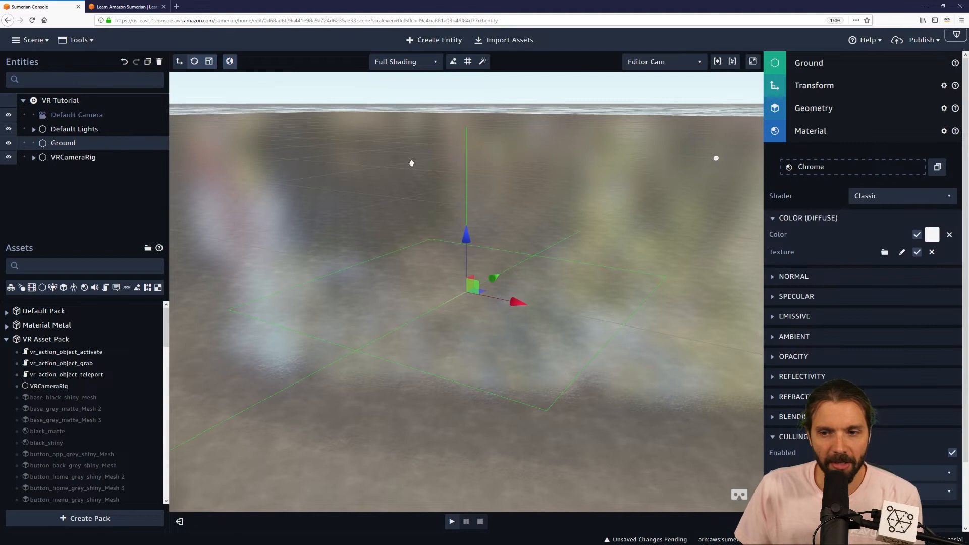
{"action": "left_click", "coordinate": [832, 132]}
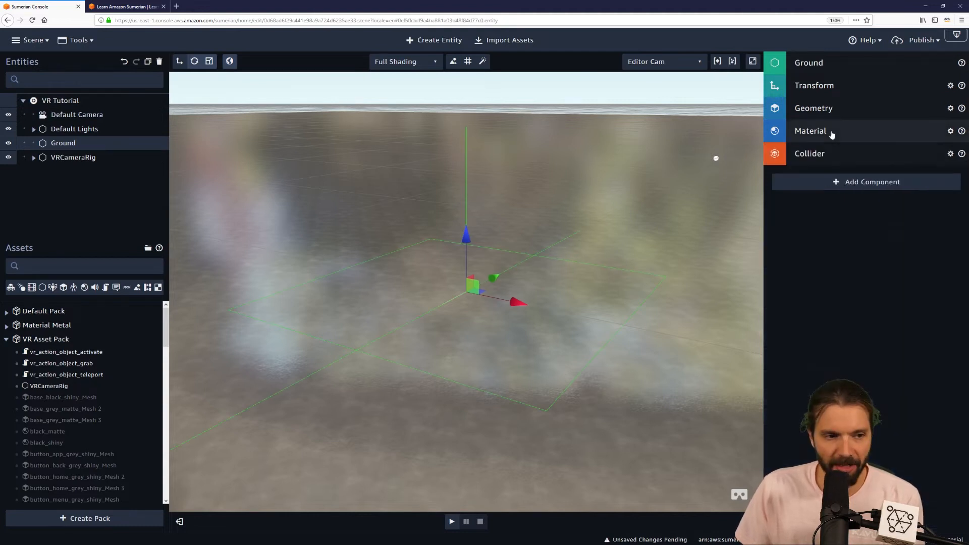
{"action": "left_click", "coordinate": [874, 183]}
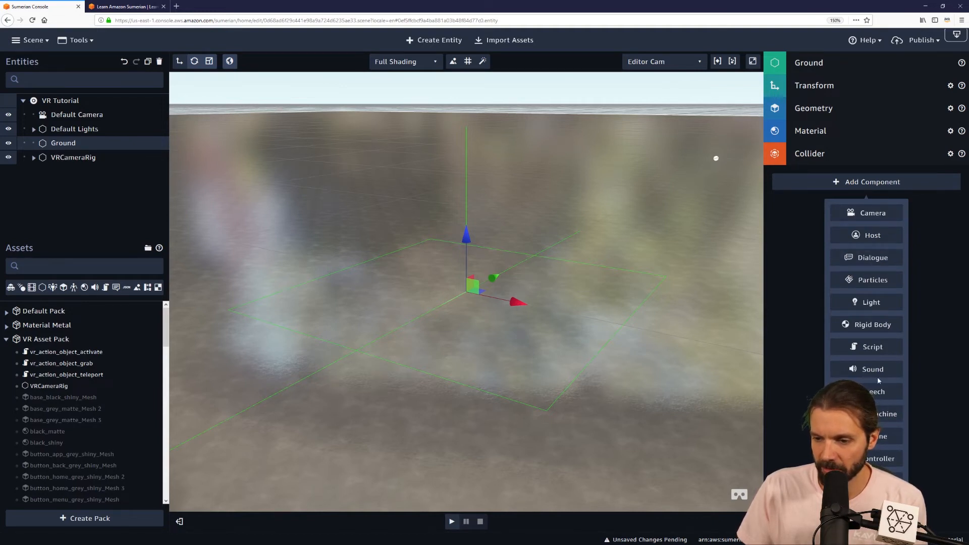
{"action": "left_click", "coordinate": [872, 347]}
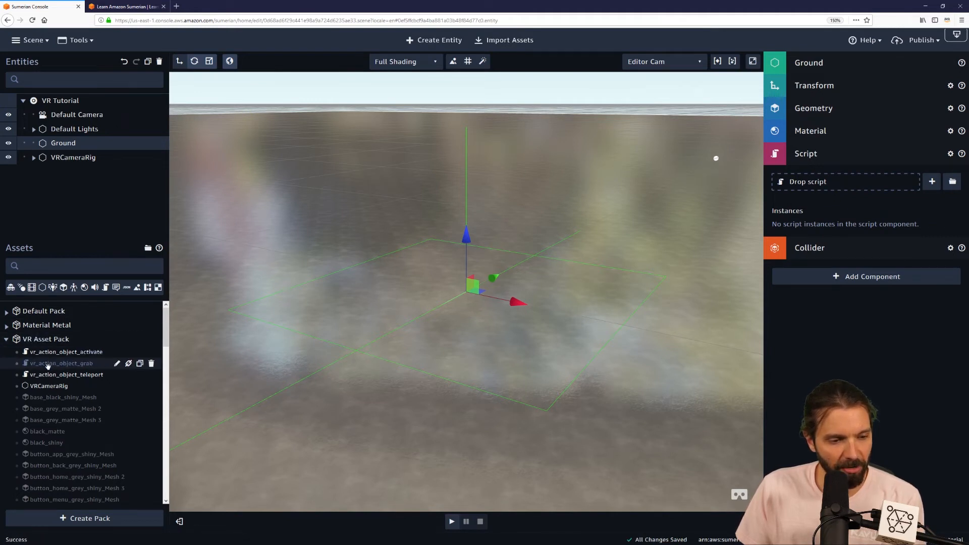
Attach the vr_action_object_teleport script from the VR Asset Pack to the Ground's Script component
{"action": "left_click", "coordinate": [104, 288]}
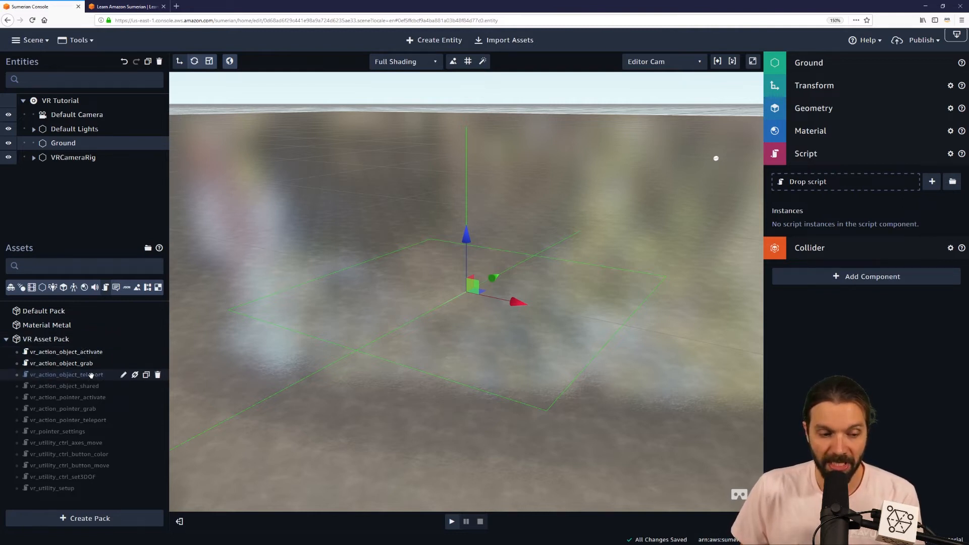
{"action": "left_click_drag", "start_coordinate": [91, 375], "coordinate": [550, 217]}
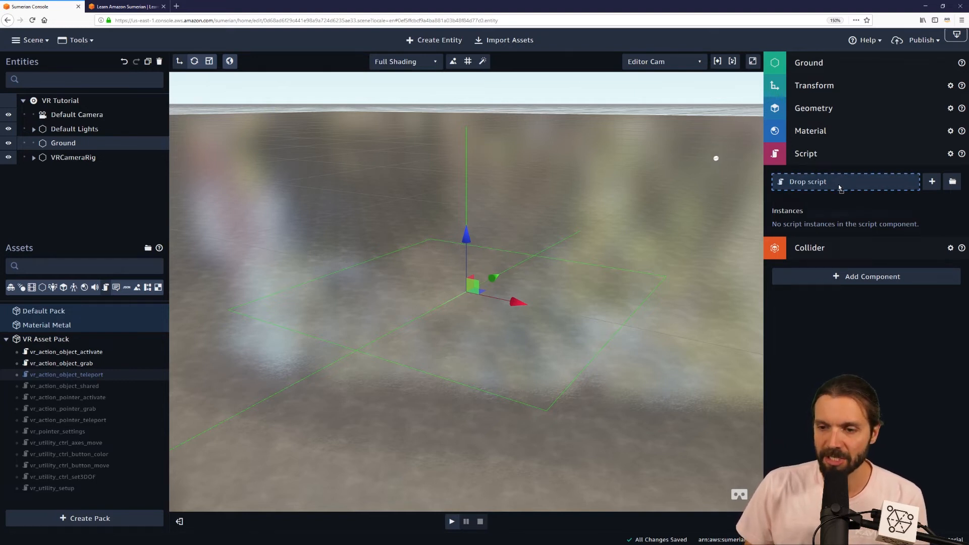
{"action": "left_click_drag", "start_coordinate": [839, 184], "coordinate": [839, 185]}
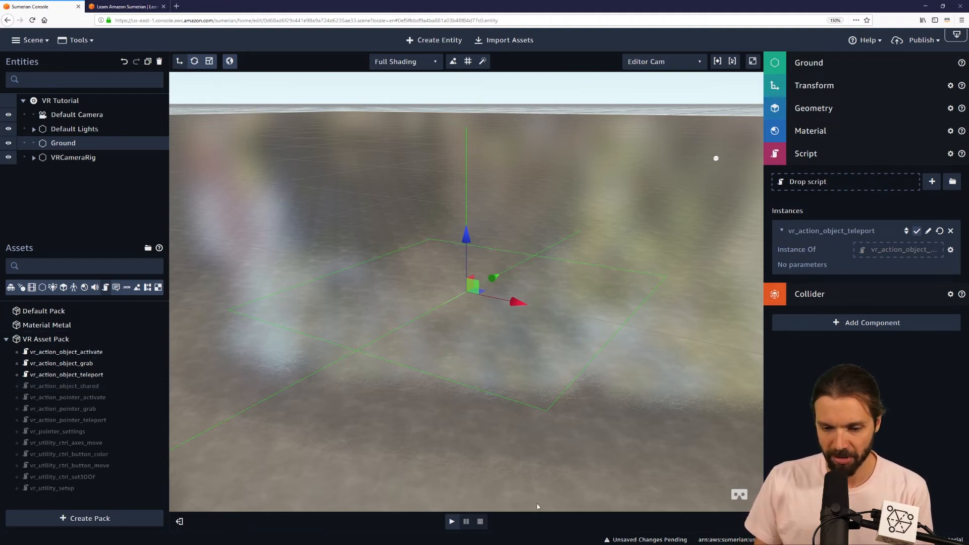
Play the scene in VR mode to test teleporting on the Ground
{"action": "left_click", "coordinate": [452, 522]}
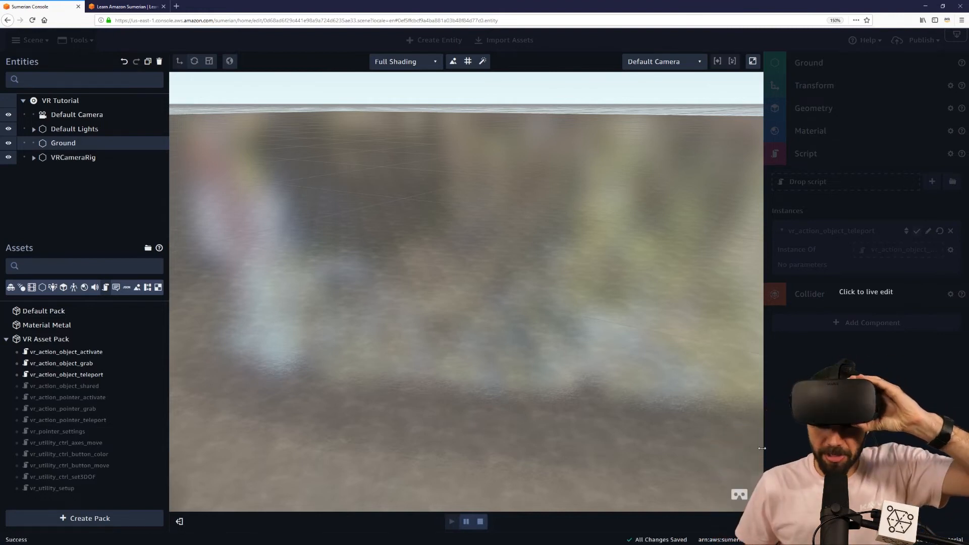
{"action": "left_click", "coordinate": [738, 494]}
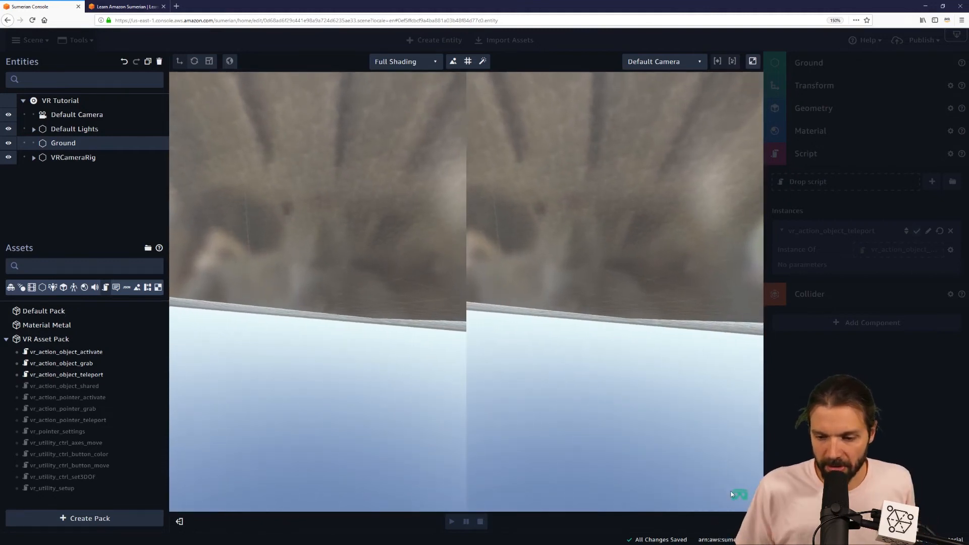
Exit VR mode and stop playing the scene
{"action": "left_click", "coordinate": [738, 492]}
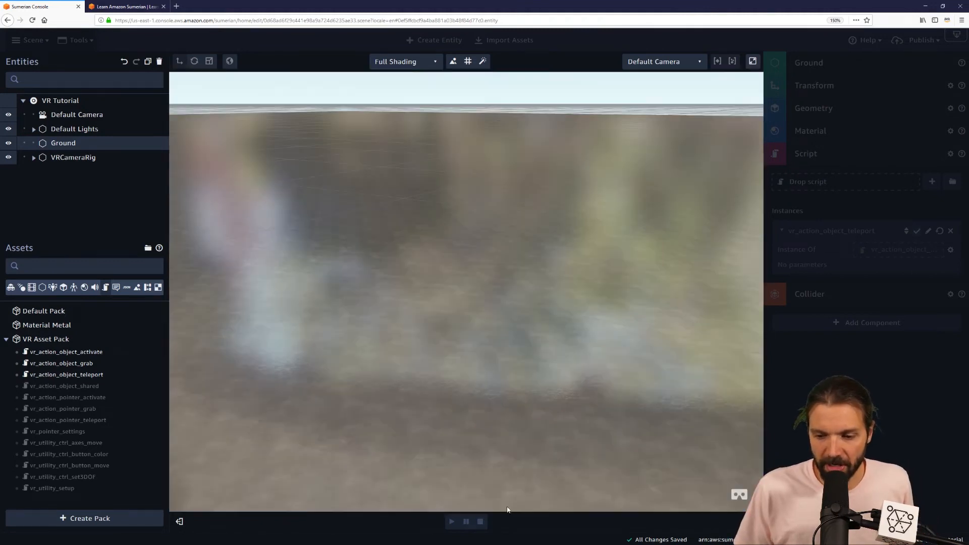
{"action": "left_click", "coordinate": [480, 522]}
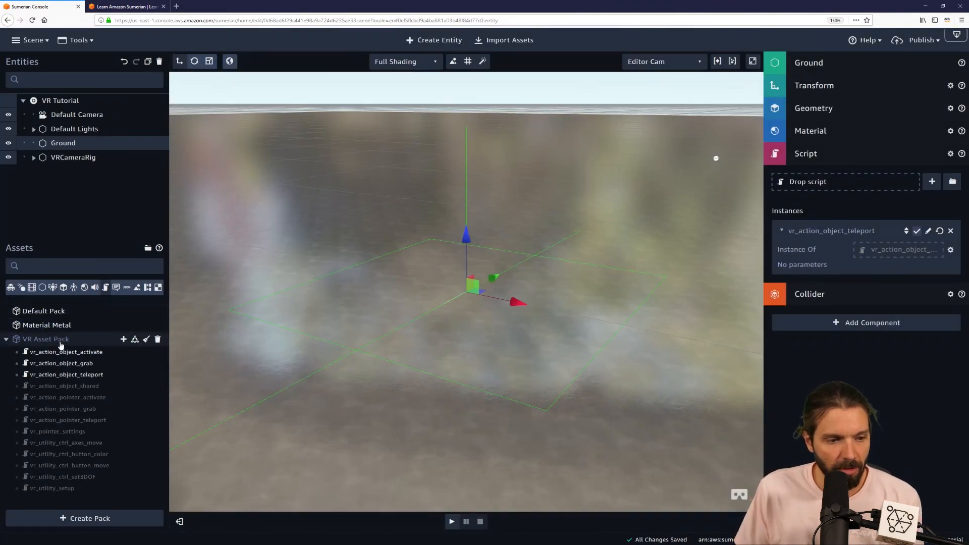
Examine the script settings of vr_pointer_primary and vr_pointer_secondary under the VRCameraRig's vr_pointer_settings
{"action": "left_click", "coordinate": [33, 159]}
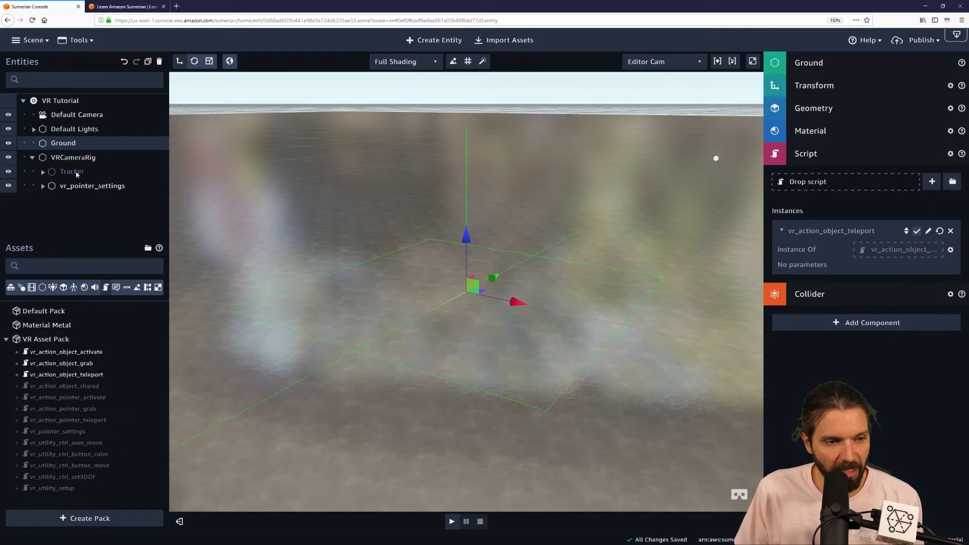
{"action": "left_click", "coordinate": [42, 186]}
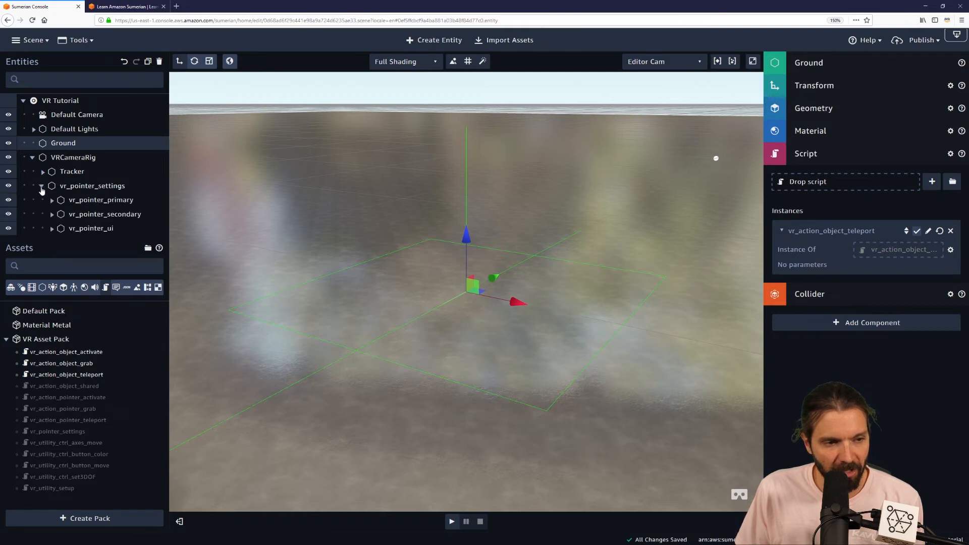
{"action": "left_click", "coordinate": [101, 201]}
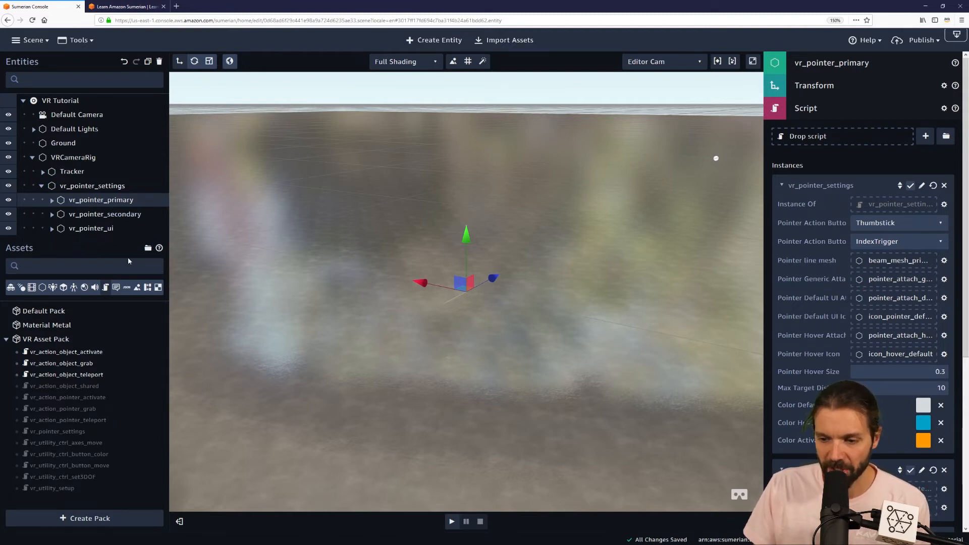
{"action": "left_click", "coordinate": [99, 215]}
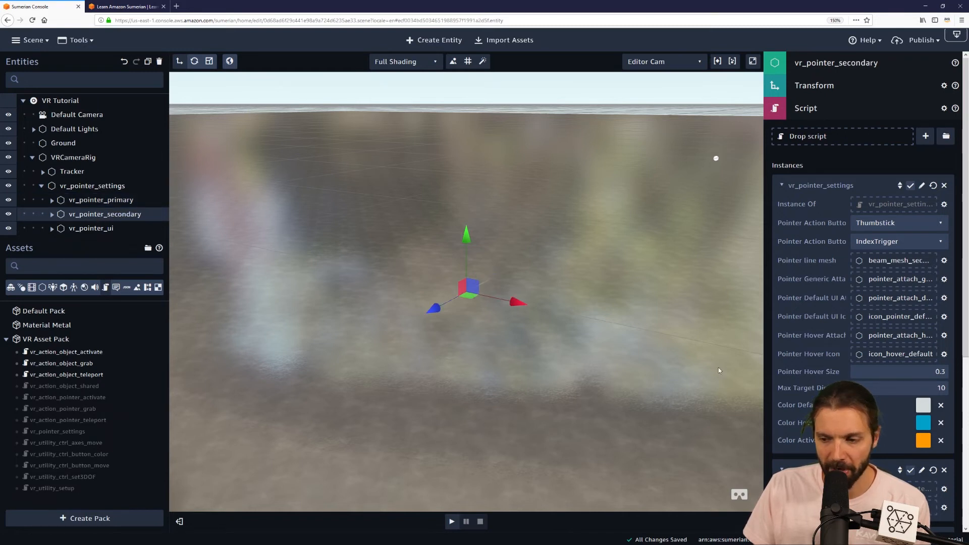
{"action": "left_click", "coordinate": [831, 109]}
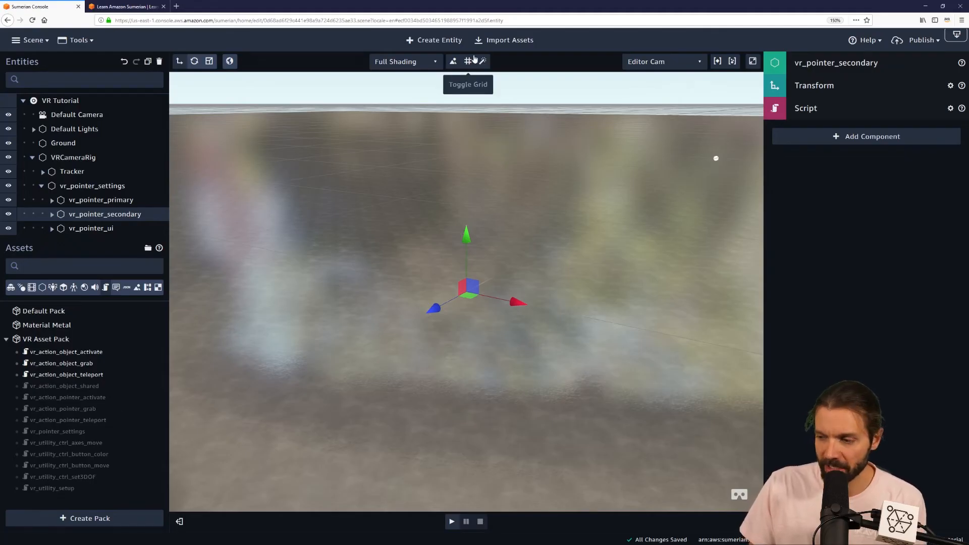
Create a 3D Box primitive, raise it above the ground and shift it sideways along the red axis away from the scene centre
{"action": "left_click", "coordinate": [446, 44]}
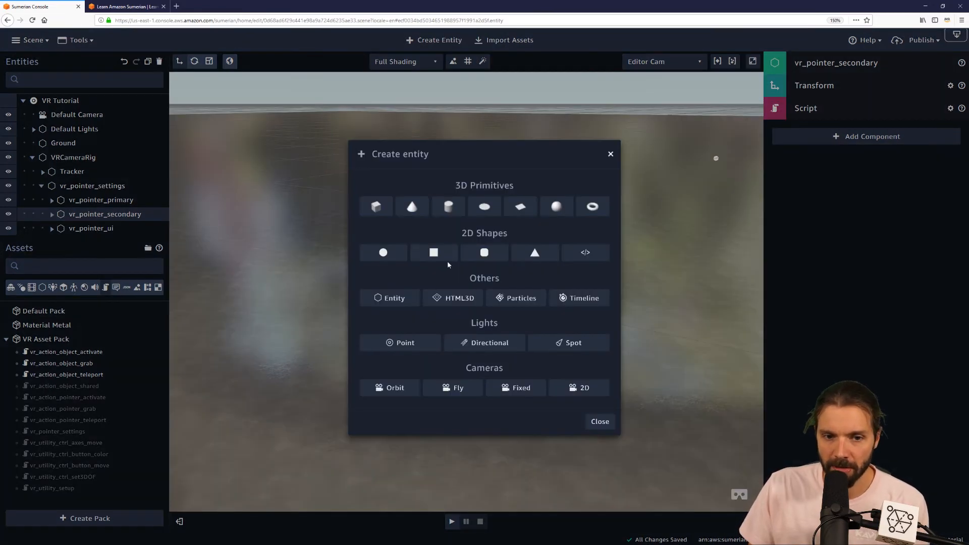
{"action": "left_click", "coordinate": [374, 207]}
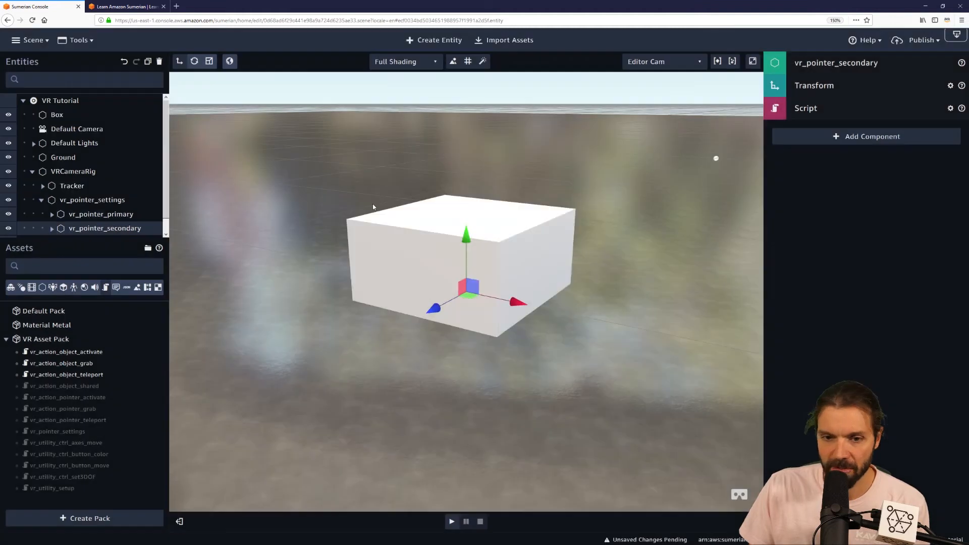
{"action": "scroll", "coordinate": [575, 273], "scroll_direction": "down", "scroll_amount": 5}
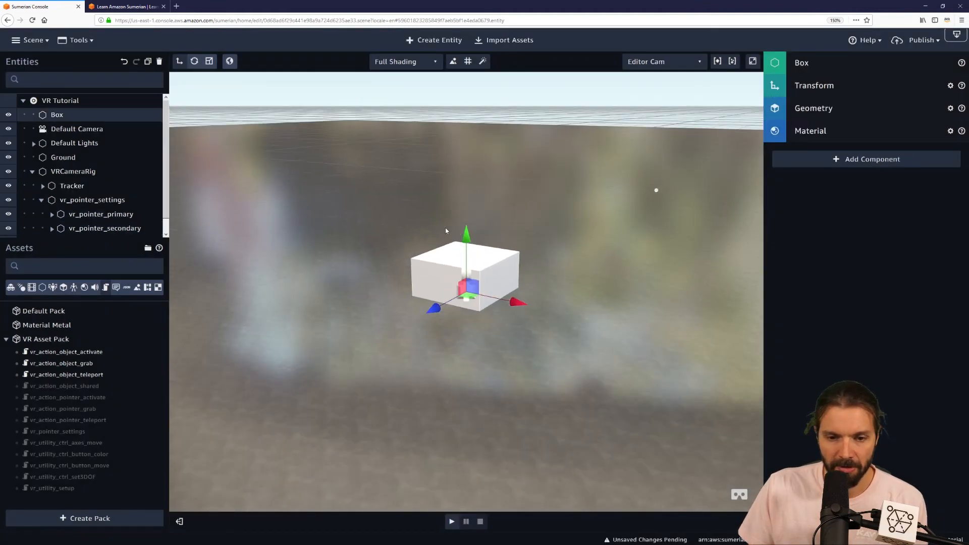
{"action": "left_click_drag", "start_coordinate": [467, 219], "coordinate": [466, 118]}
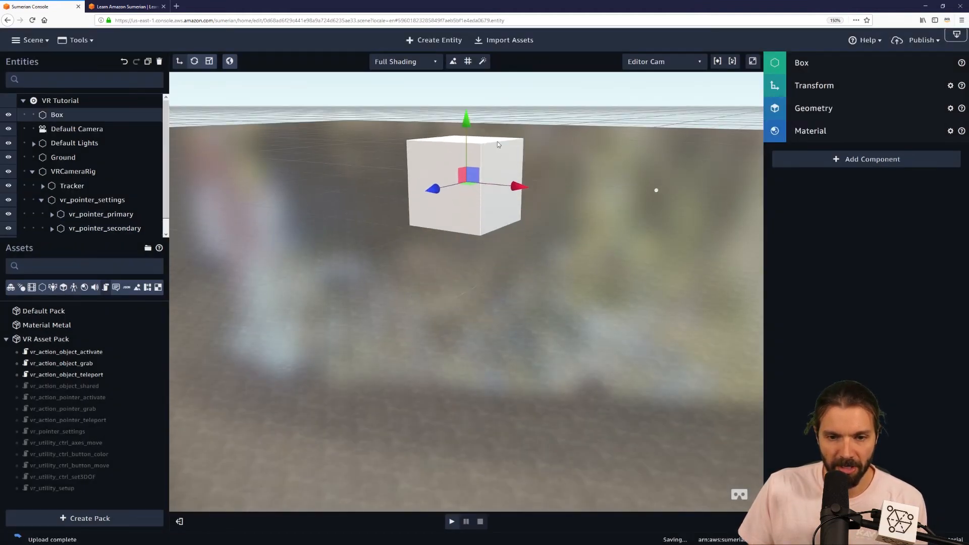
{"action": "left_click_drag", "start_coordinate": [512, 187], "coordinate": [307, 171]}
{"action": "right_click_drag", "start_coordinate": [533, 235], "coordinate": [488, 218]}
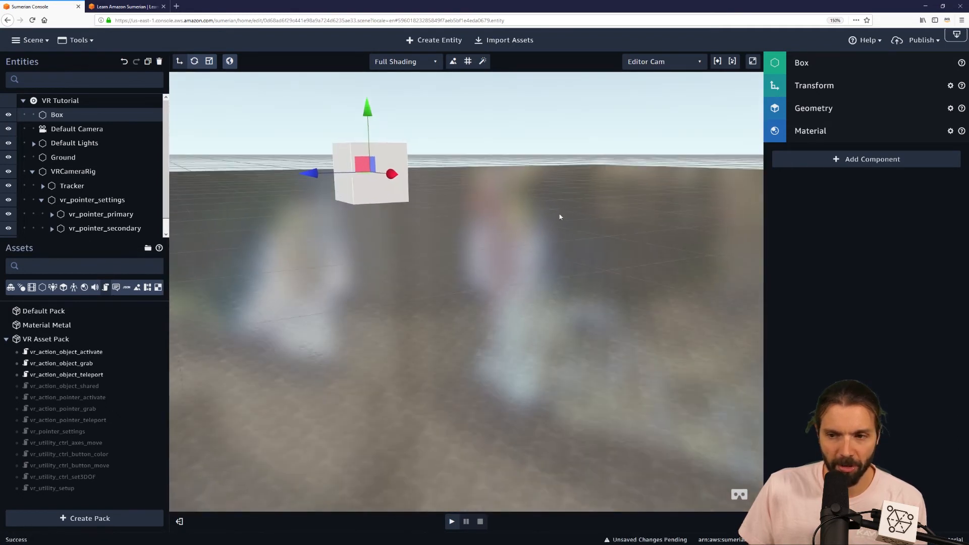
Add a Collider component with the Box shape and a Rigid Body component to the Box entity
{"action": "left_click", "coordinate": [871, 161]}
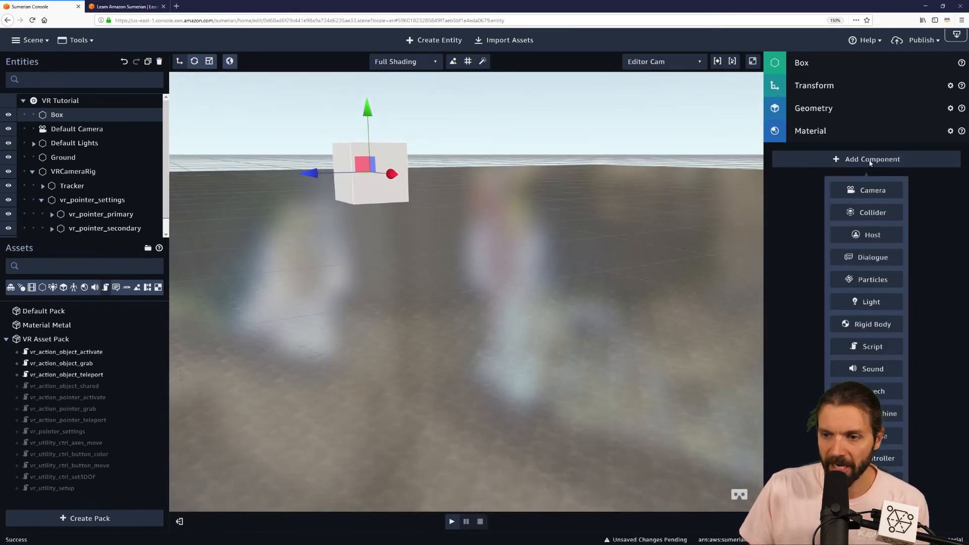
{"action": "left_click", "coordinate": [888, 215]}
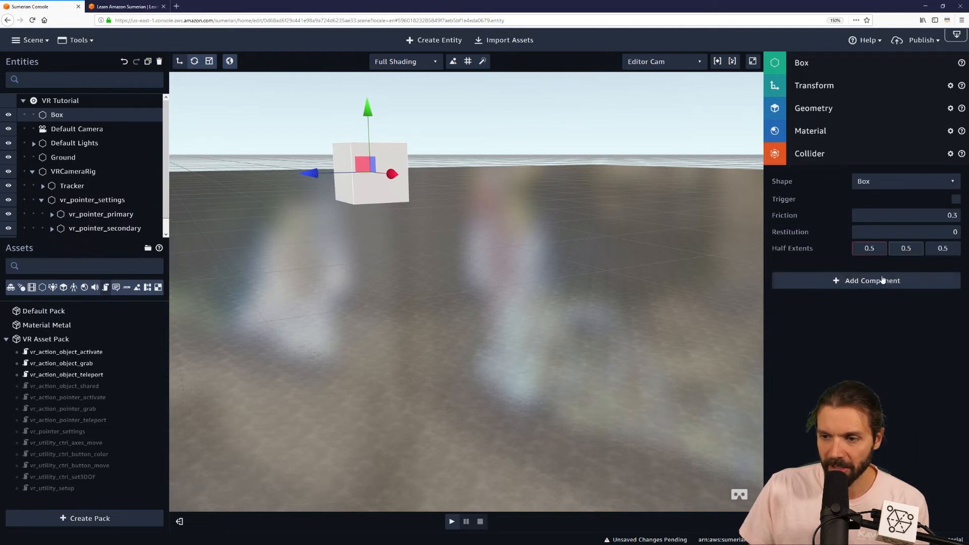
{"action": "left_click", "coordinate": [884, 286]}
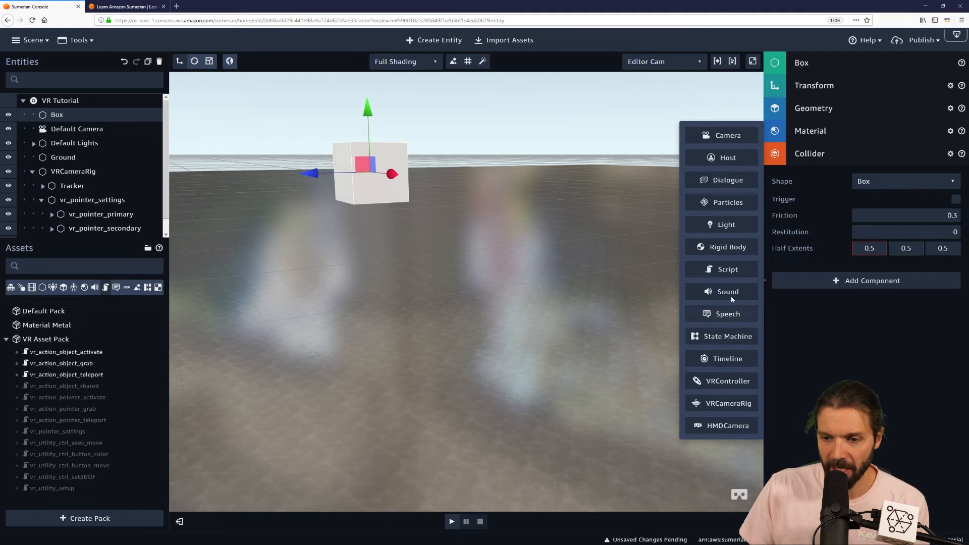
{"action": "left_click", "coordinate": [733, 247]}
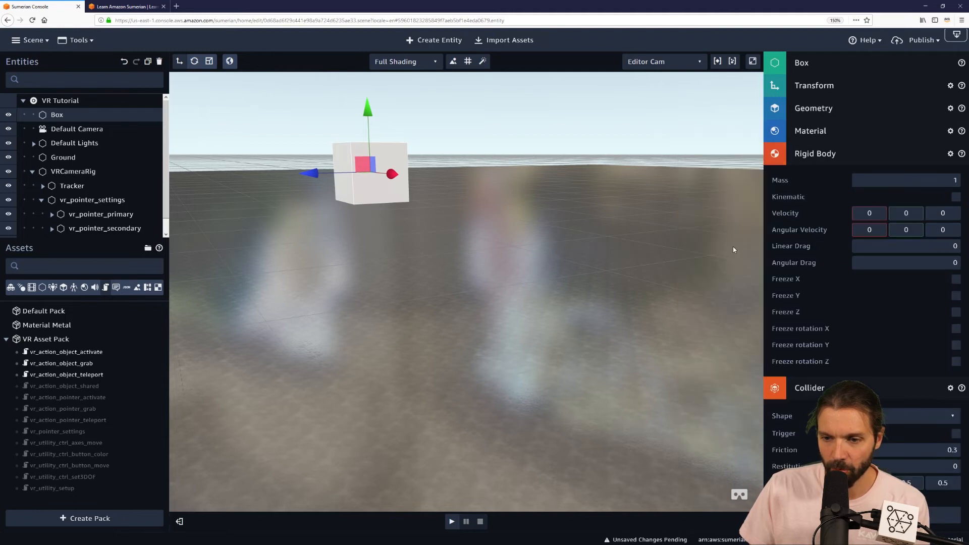
{"action": "left_click", "coordinate": [829, 159]}
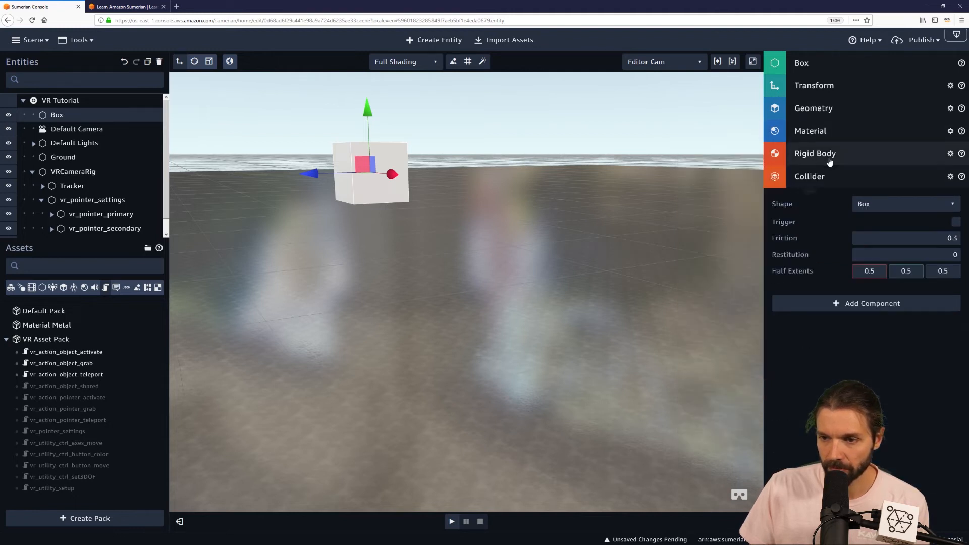
{"action": "left_click", "coordinate": [841, 184]}
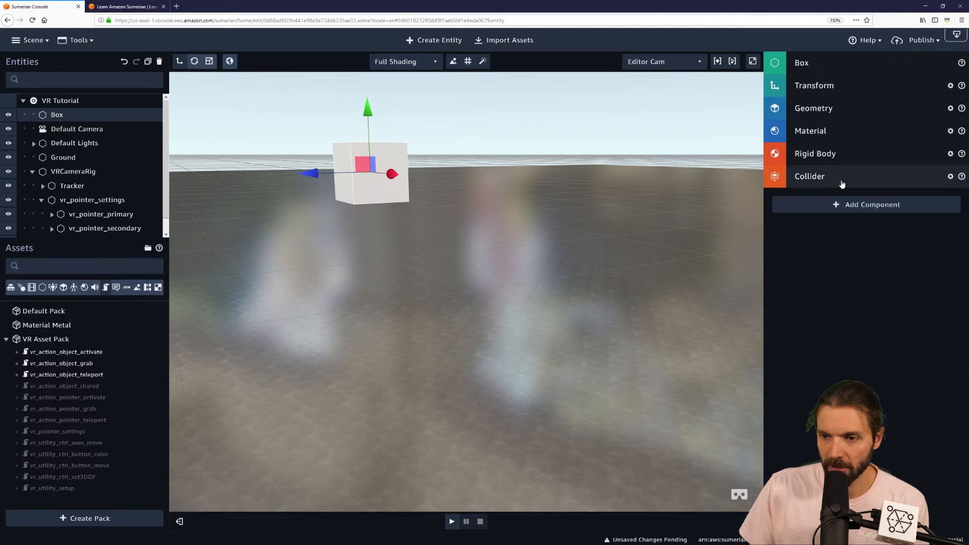
Add a Script component to the Box and attach the vr_action_object_grab script from the VR Asset Pack
{"action": "left_click", "coordinate": [31, 172]}
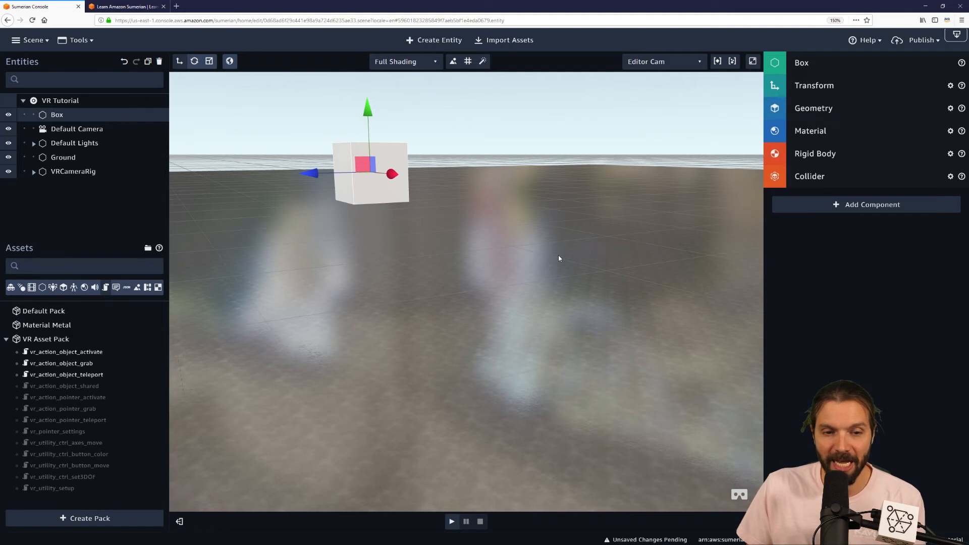
{"action": "mouse_move", "coordinate": [126, 354]}
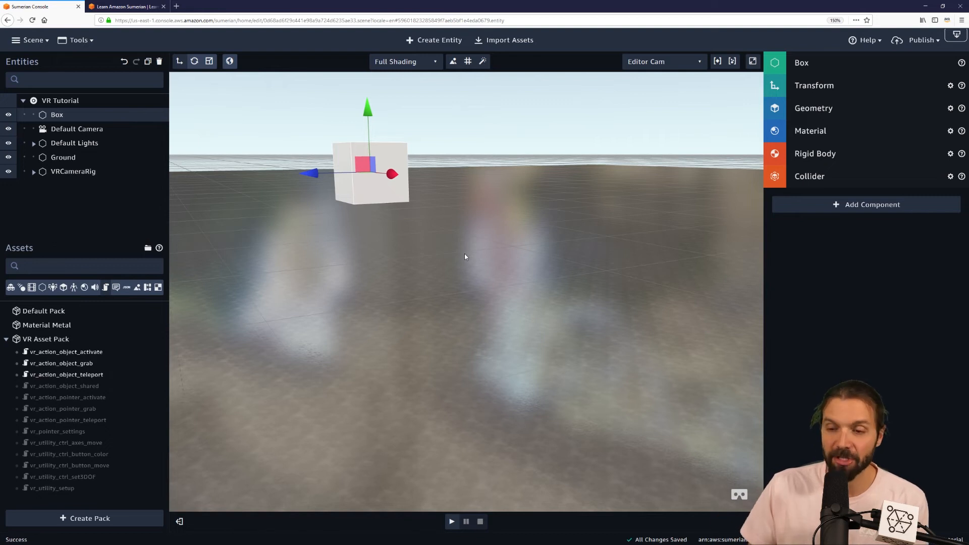
{"action": "left_click", "coordinate": [872, 205]}
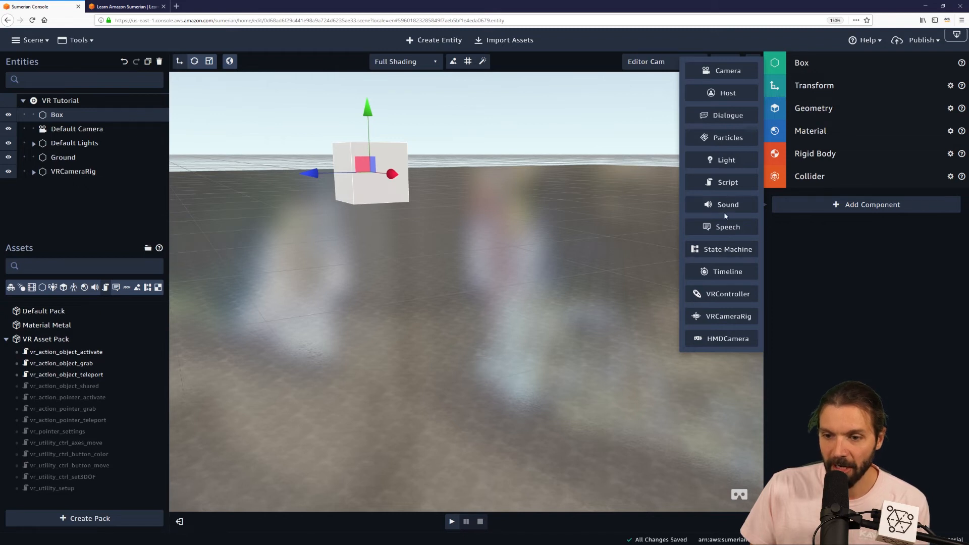
{"action": "left_click", "coordinate": [739, 183]}
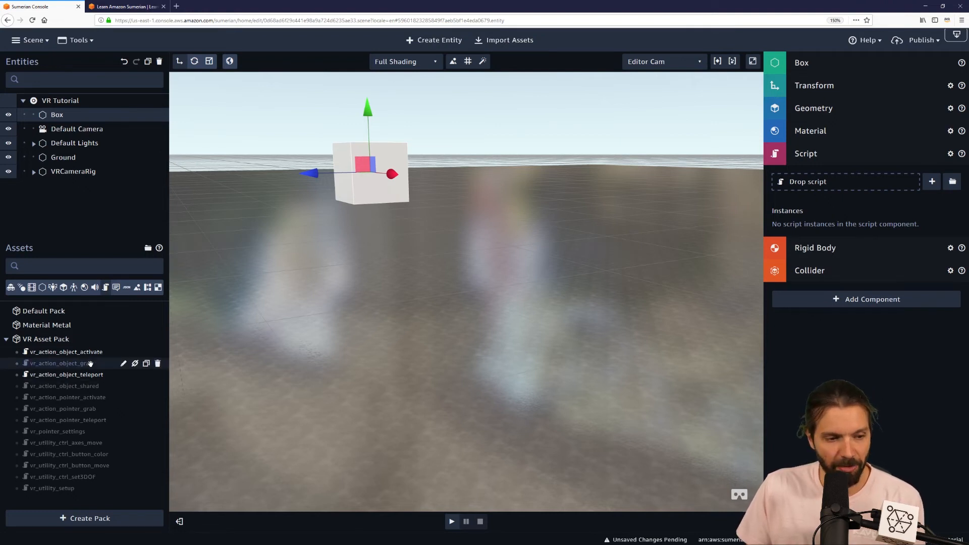
{"action": "left_click_drag", "start_coordinate": [107, 350], "coordinate": [779, 215]}
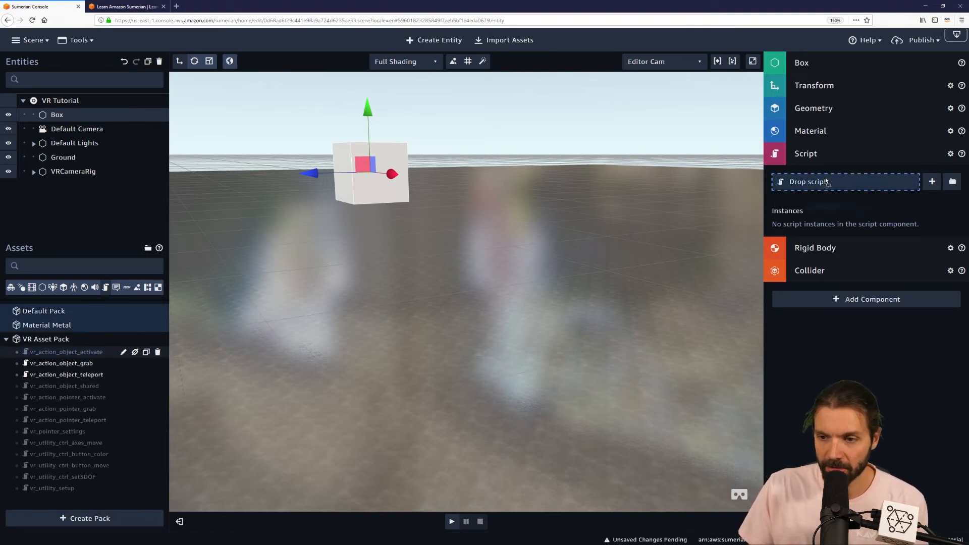
{"action": "left_click_drag", "start_coordinate": [826, 182], "coordinate": [827, 181]}
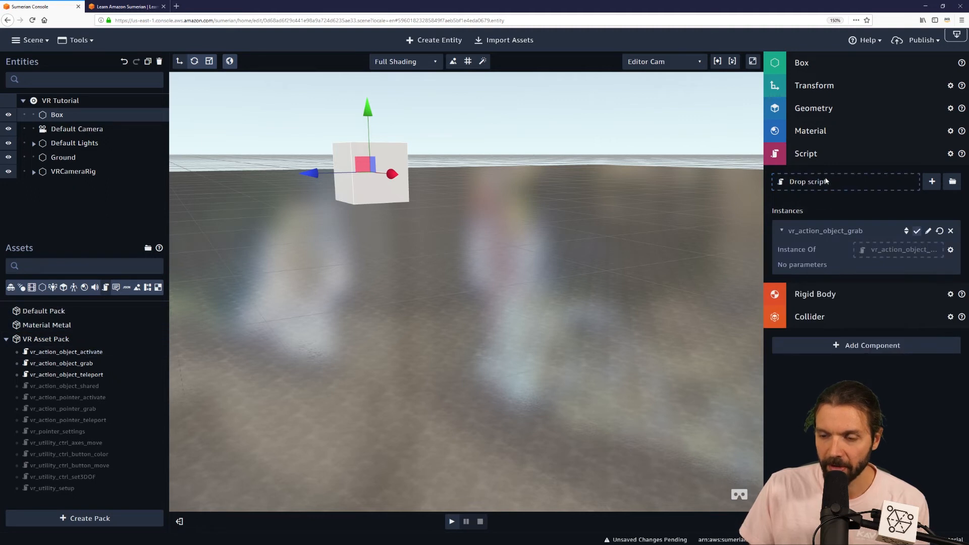
Play the scene in VR mode to test grabbing the Box, and stop the playback
{"action": "left_click_drag", "start_coordinate": [606, 302], "coordinate": [537, 390]}
{"action": "scroll", "coordinate": [496, 399], "scroll_direction": "down", "scroll_amount": 3}
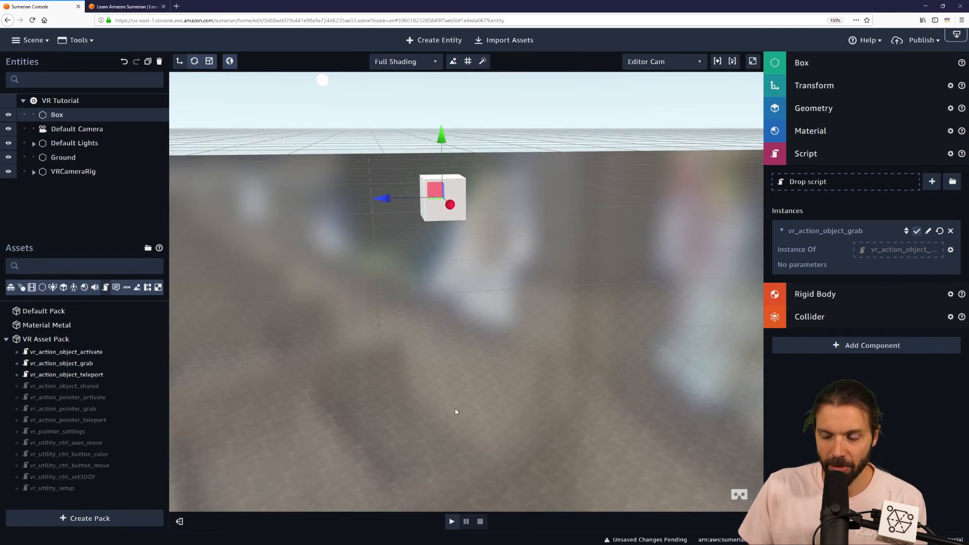
{"action": "left_click_drag", "start_coordinate": [452, 413], "coordinate": [478, 461]}
{"action": "left_click", "coordinate": [451, 522]}
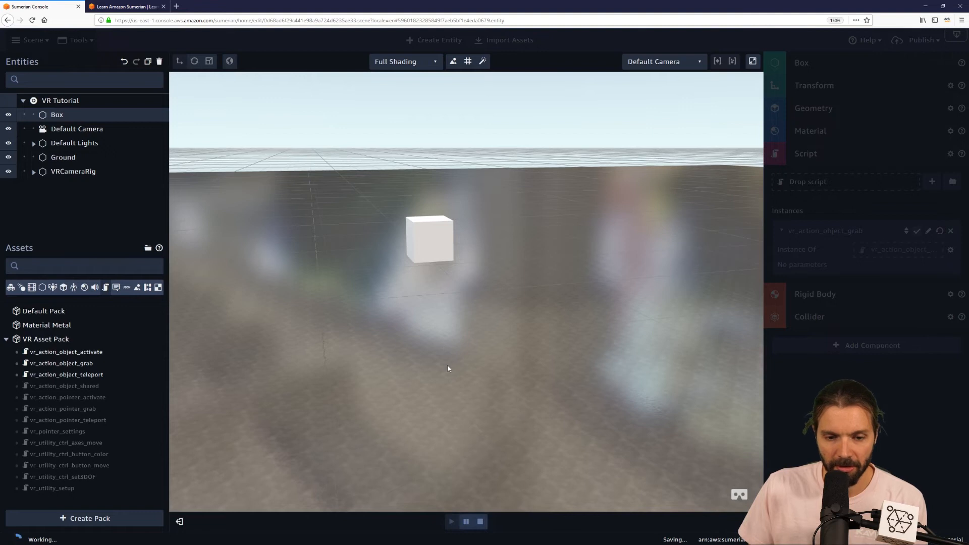
{"action": "left_click_drag", "start_coordinate": [395, 339], "coordinate": [413, 356]}
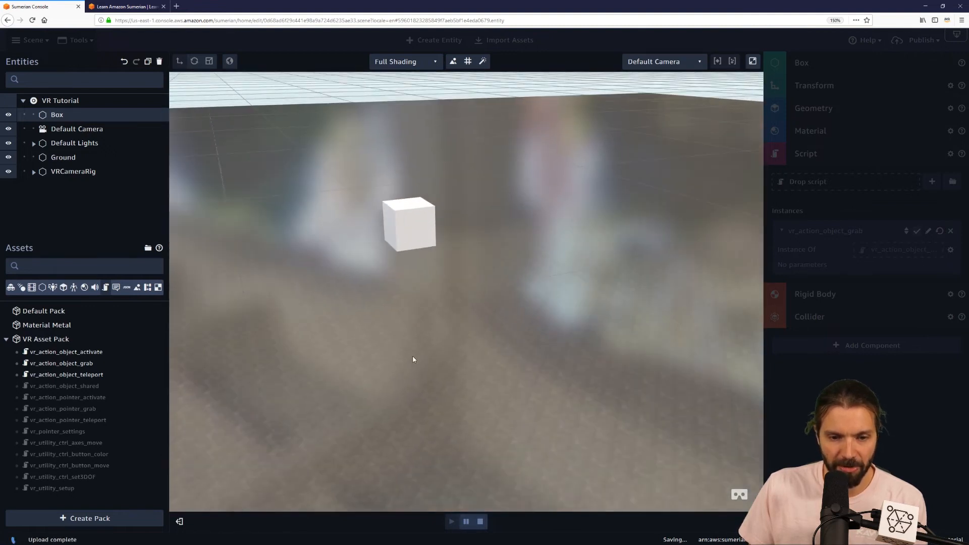
{"action": "left_click_drag", "start_coordinate": [501, 316], "coordinate": [493, 303]}
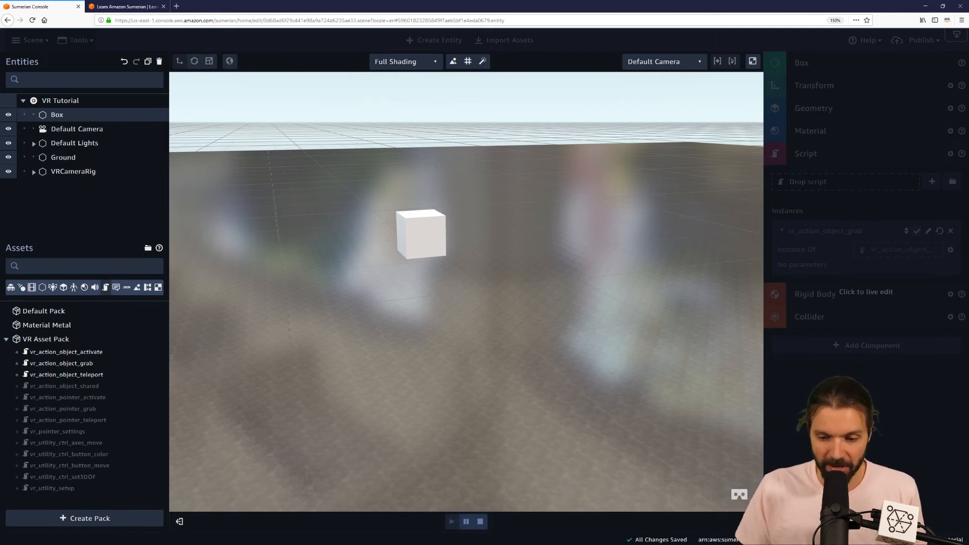
{"action": "left_click", "coordinate": [738, 494]}
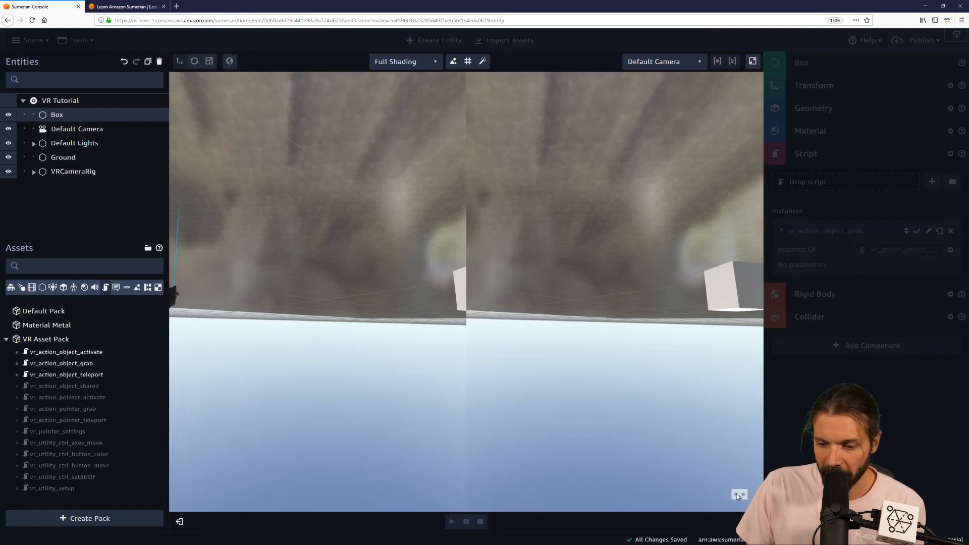
{"action": "left_click", "coordinate": [739, 494]}
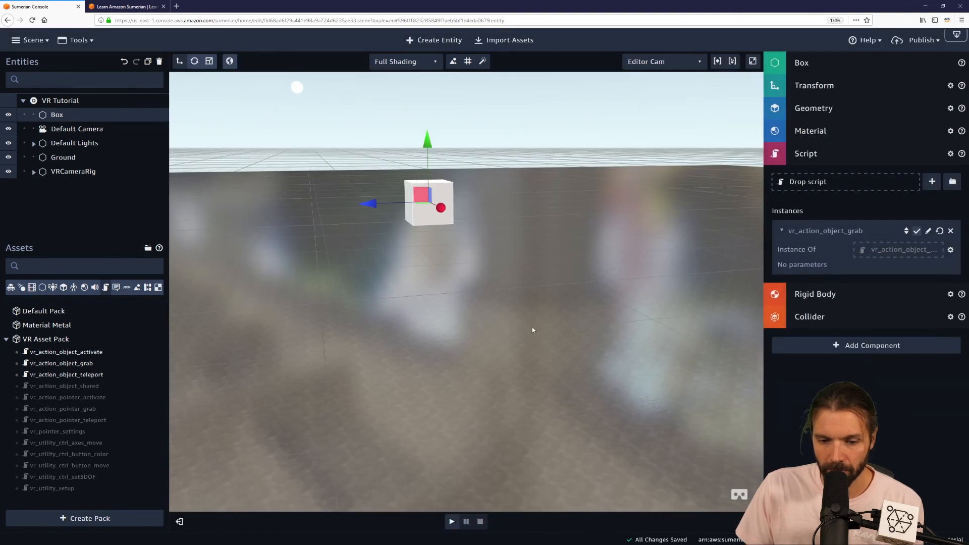
{"action": "mouse_move", "coordinate": [532, 331]}
{"action": "left_mouse_down"}
{"action": "mouse_move", "coordinate": [477, 318]}
{"action": "mouse_move", "coordinate": [540, 320]}
{"action": "left_mouse_up"}
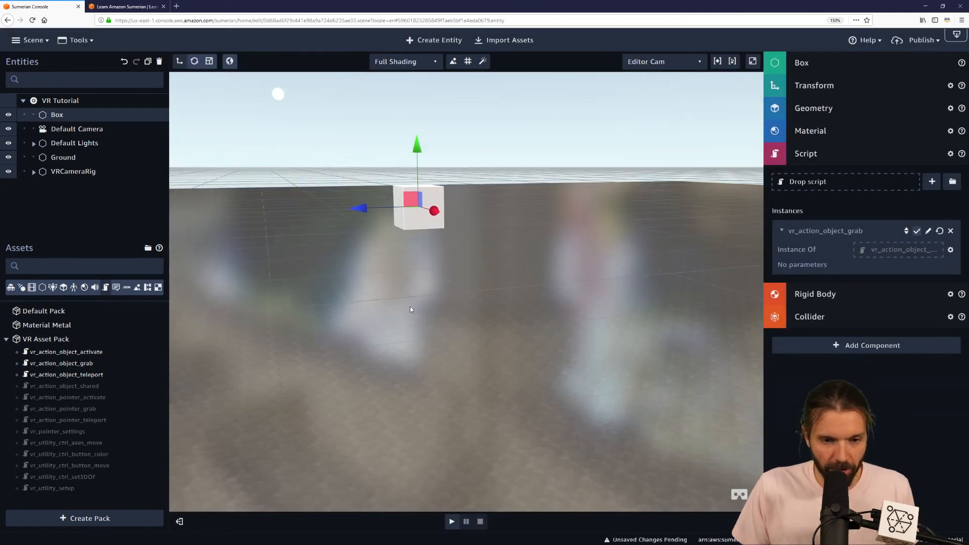
{"action": "mouse_move", "coordinate": [427, 299]}
{"action": "right_mouse_down"}
{"action": "mouse_move", "coordinate": [475, 332]}
{"action": "mouse_move", "coordinate": [430, 307]}
{"action": "right_mouse_up"}
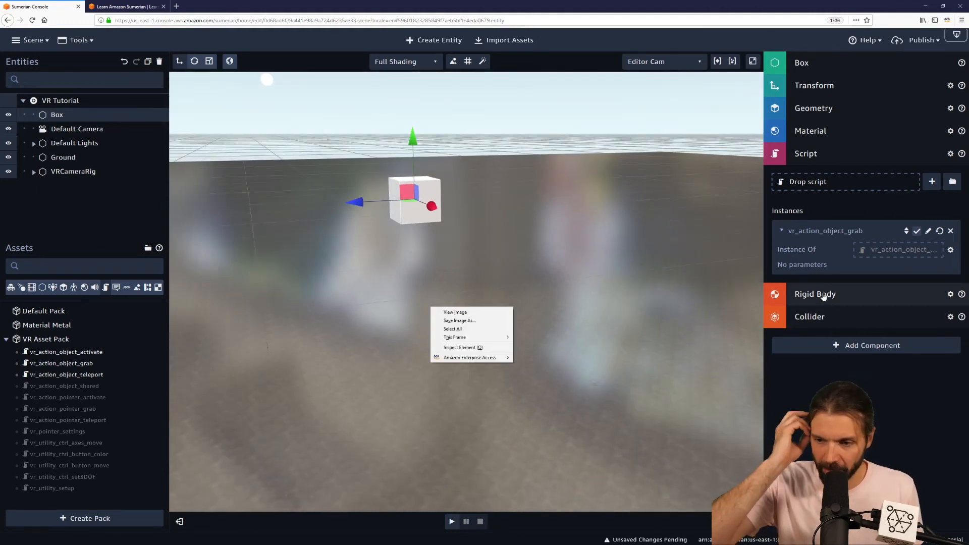
Remove the Rigid Body component from the Box entity
{"action": "left_click", "coordinate": [803, 156]}
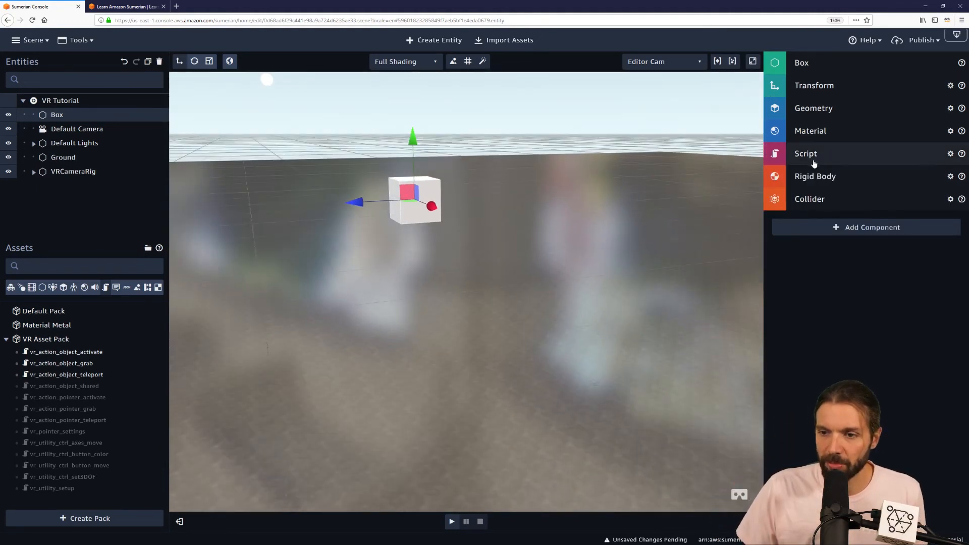
{"action": "left_click", "coordinate": [951, 176]}
{"action": "left_click", "coordinate": [901, 297]}
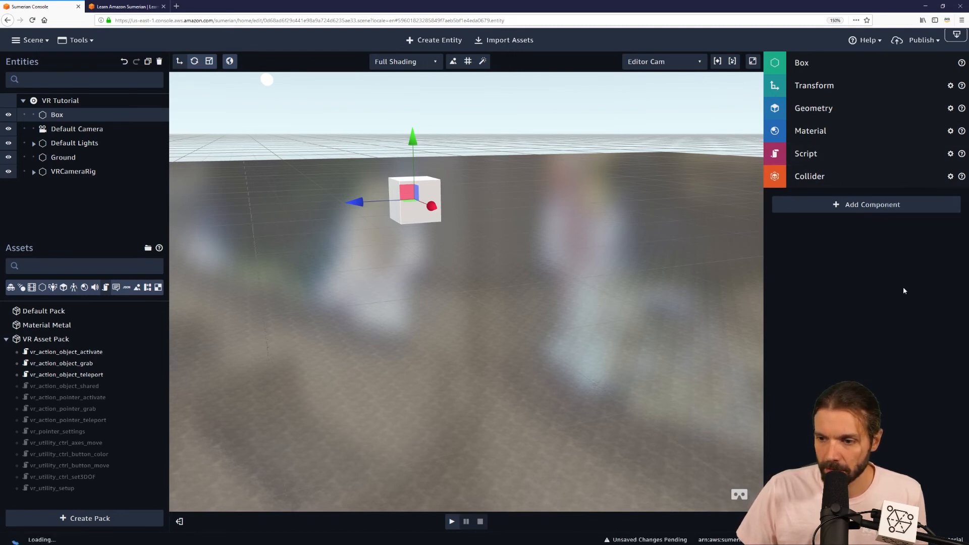
{"action": "right_click_drag", "start_coordinate": [525, 255], "coordinate": [419, 242]}
{"action": "left_click", "coordinate": [594, 290]}
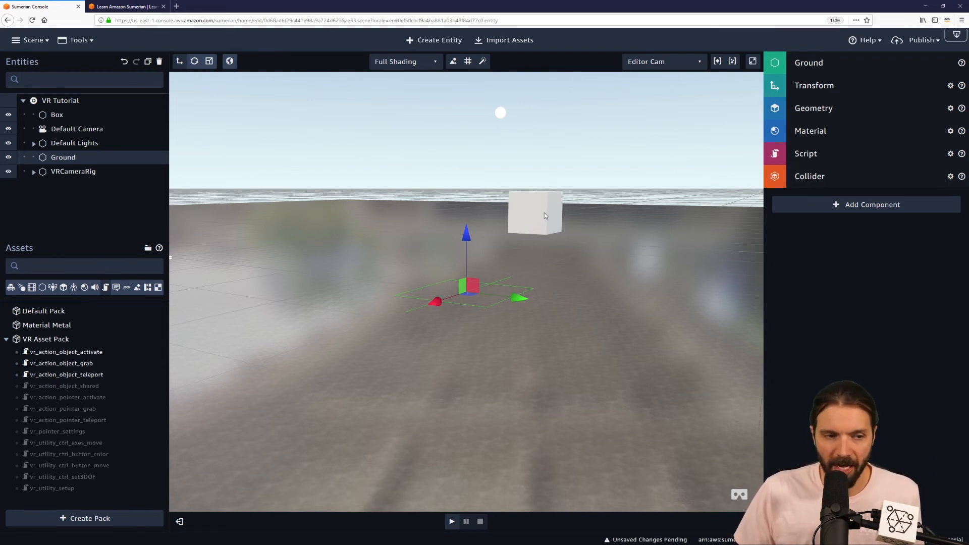
Attach the vr_action_object_activate script from the VR Asset Pack to the Box entity
{"action": "left_click", "coordinate": [832, 164]}
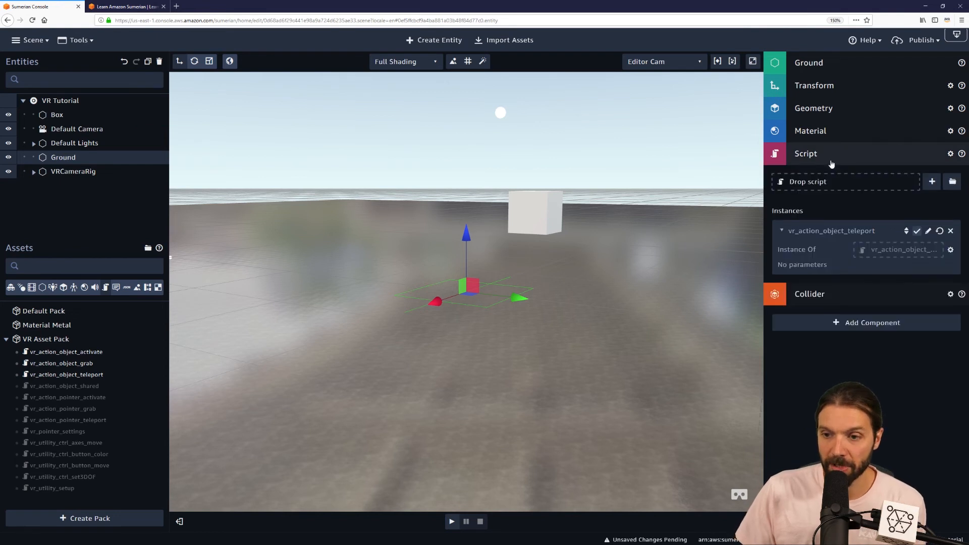
{"action": "left_click", "coordinate": [58, 116]}
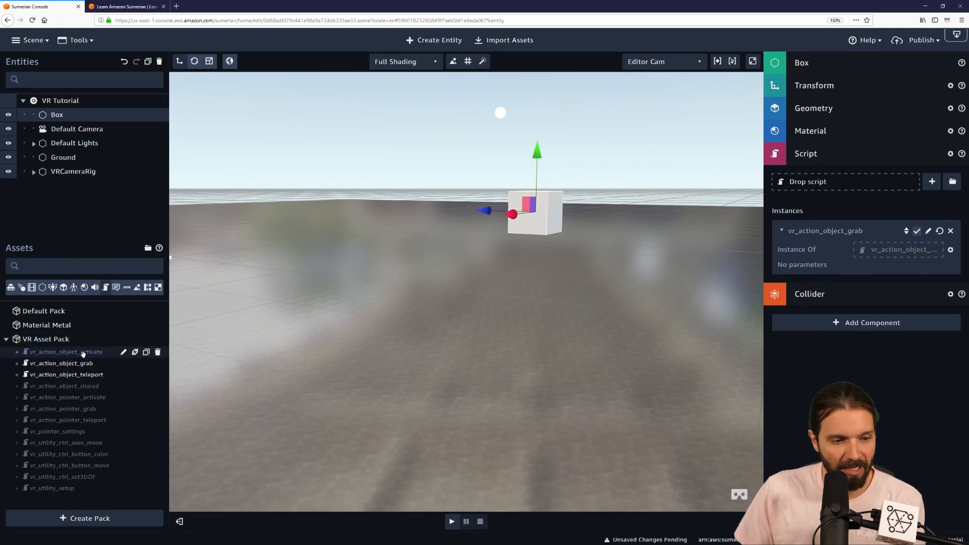
{"action": "left_click_drag", "start_coordinate": [73, 352], "coordinate": [476, 243]}
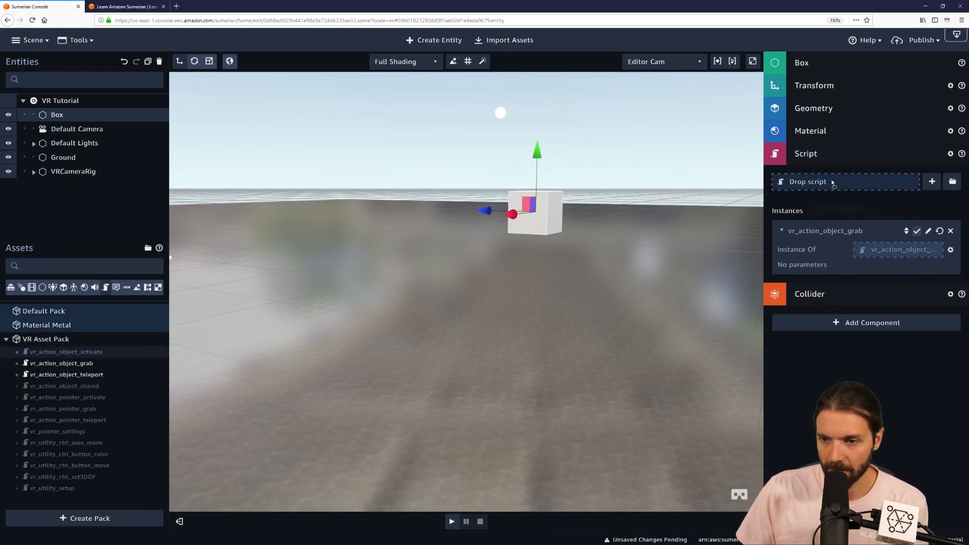
{"action": "left_click_drag", "start_coordinate": [832, 183], "coordinate": [832, 182]}
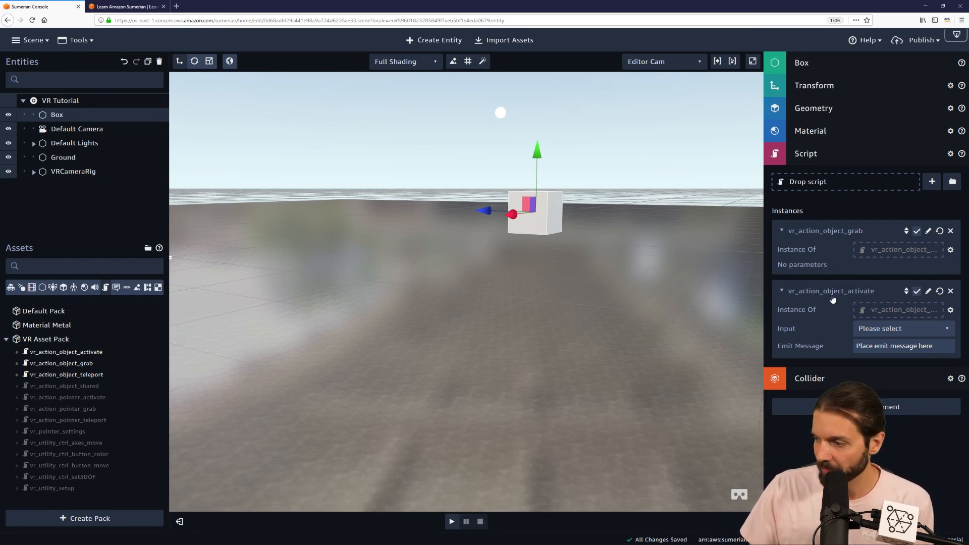
Set the Box's vr_action_object_activate script to the OnActionButtonDown input with the emit message clickBox
{"action": "left_click", "coordinate": [947, 331]}
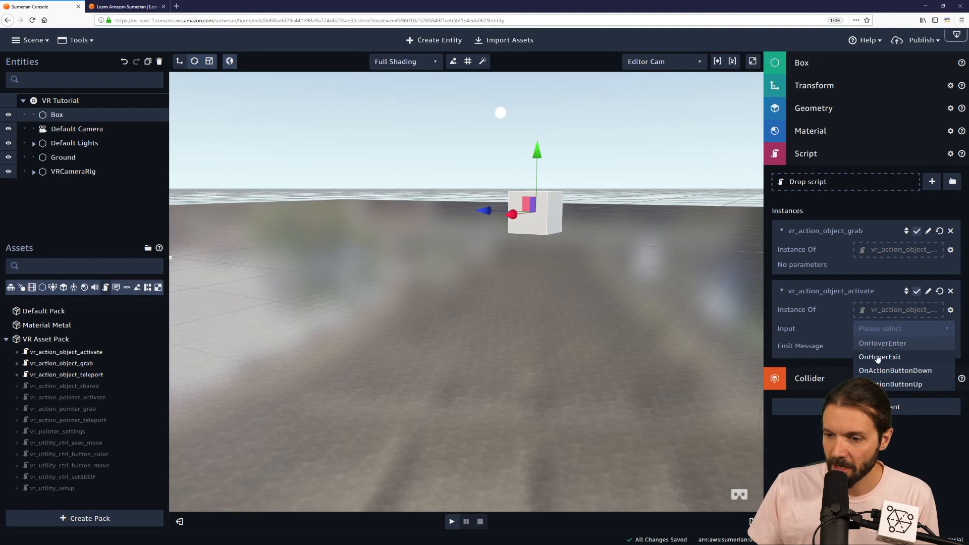
{"action": "left_click", "coordinate": [888, 371]}
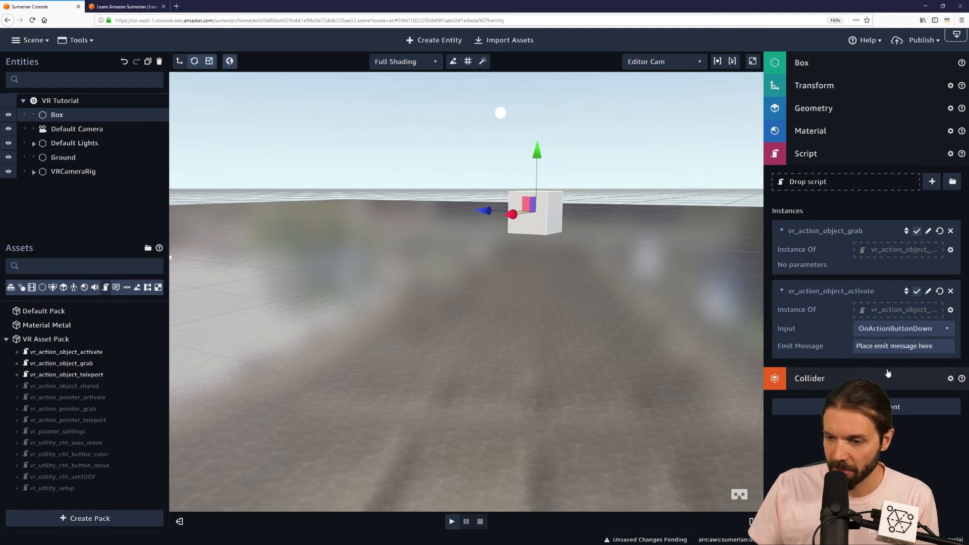
{"action": "key", "text": "Tab"}
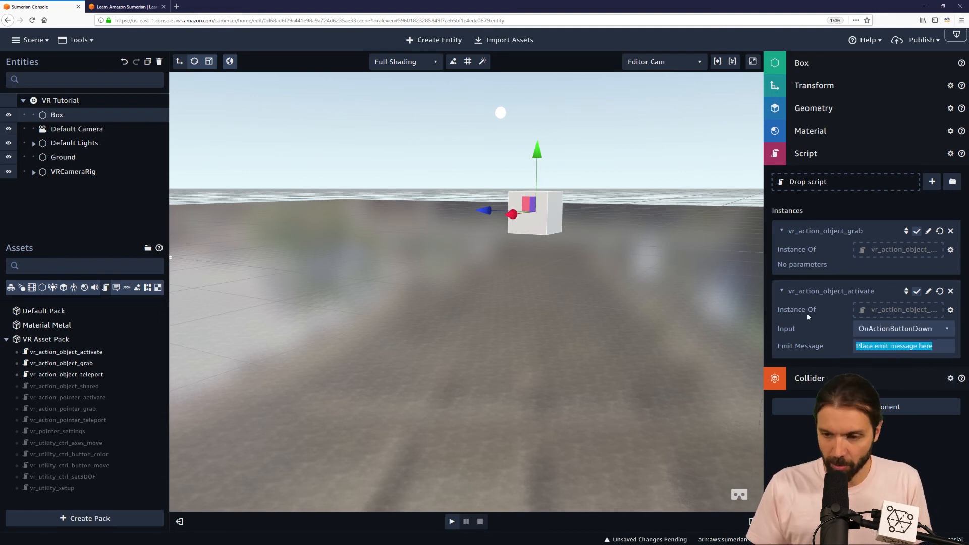
{"action": "type", "text": "clickBox"}
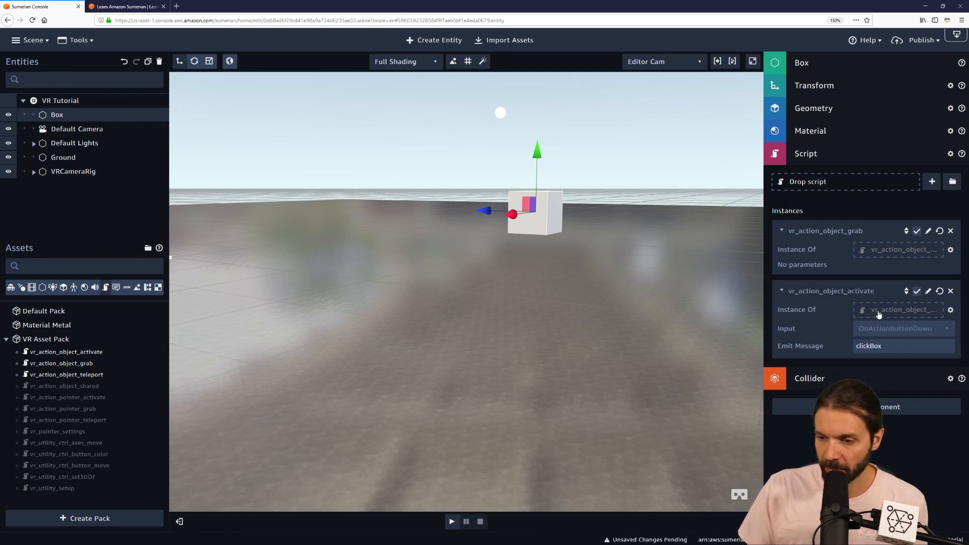
Add a State Machine component to the Box with a new behavior, and name its initial state Listen
{"action": "left_click", "coordinate": [842, 156]}
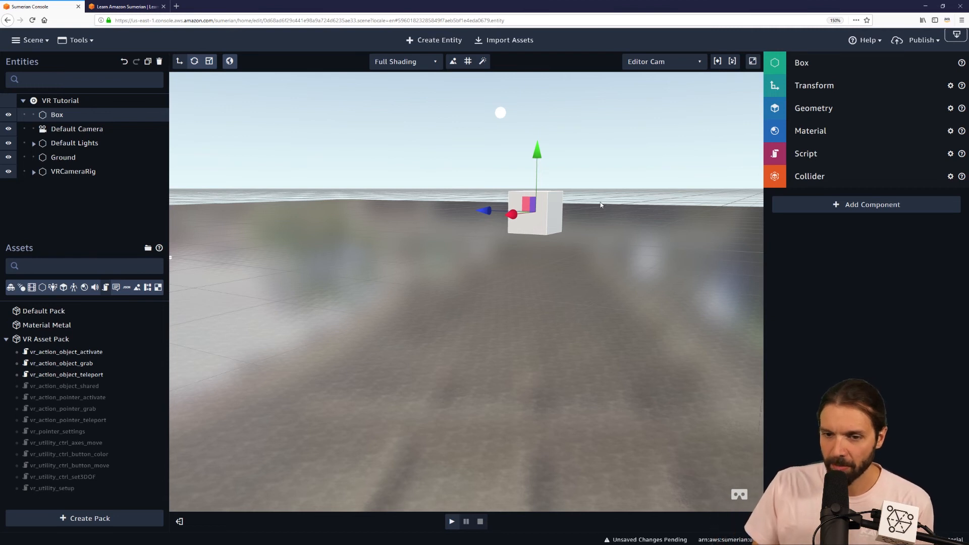
{"action": "left_click", "coordinate": [868, 207]}
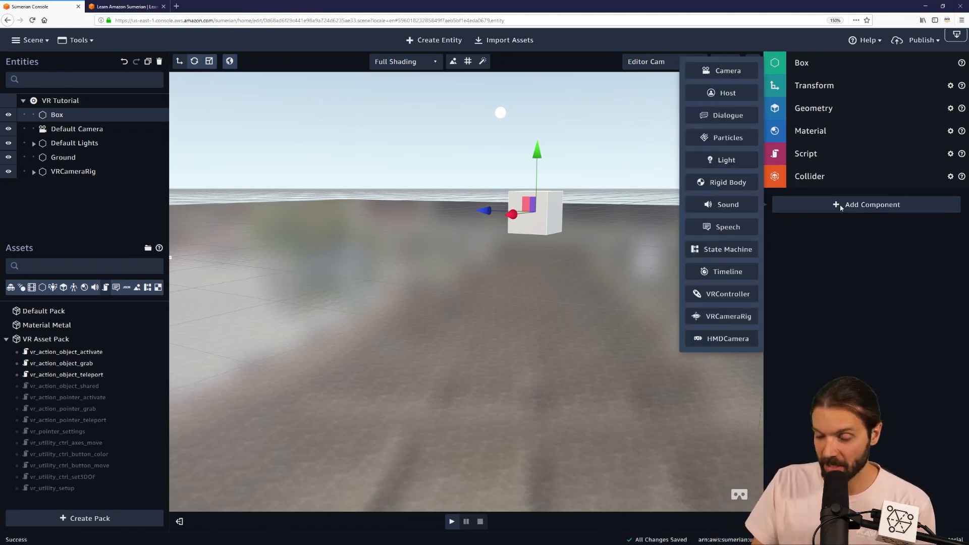
{"action": "left_click", "coordinate": [728, 251]}
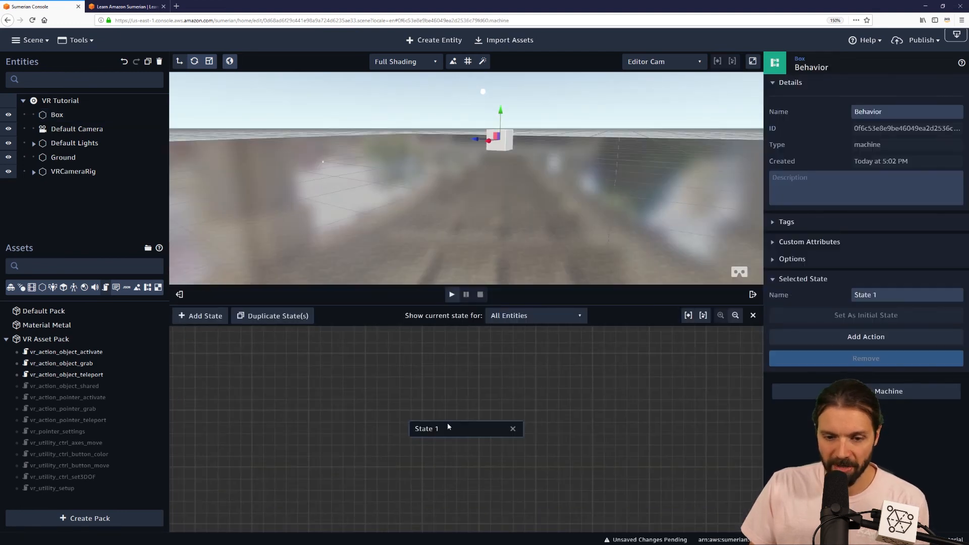
{"action": "left_click_drag", "start_coordinate": [448, 426], "coordinate": [308, 409]}
{"action": "type", "text": "Listen"}
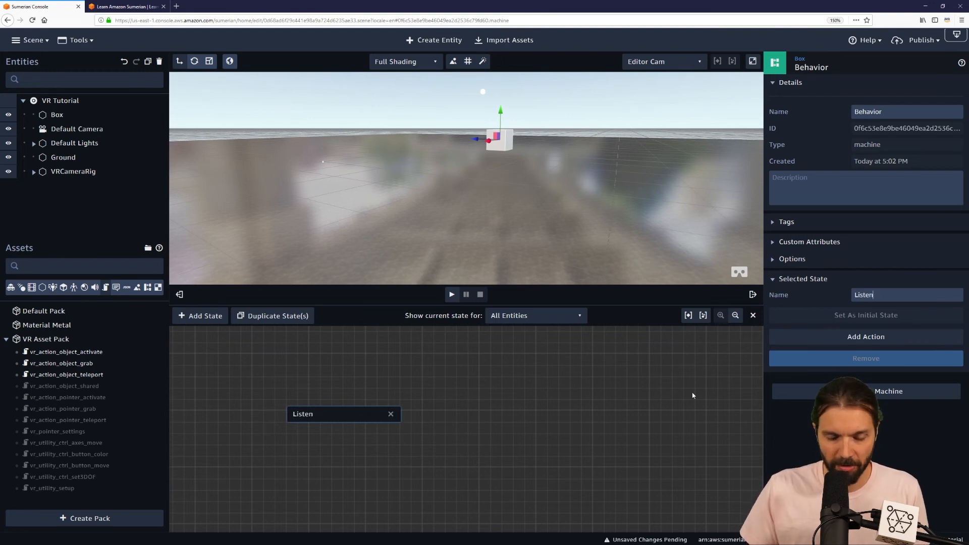
Add a Listen action to the Listen state and set its message channel to clickBox
{"action": "left_click", "coordinate": [866, 337]}
{"action": "type", "text": "listen"}
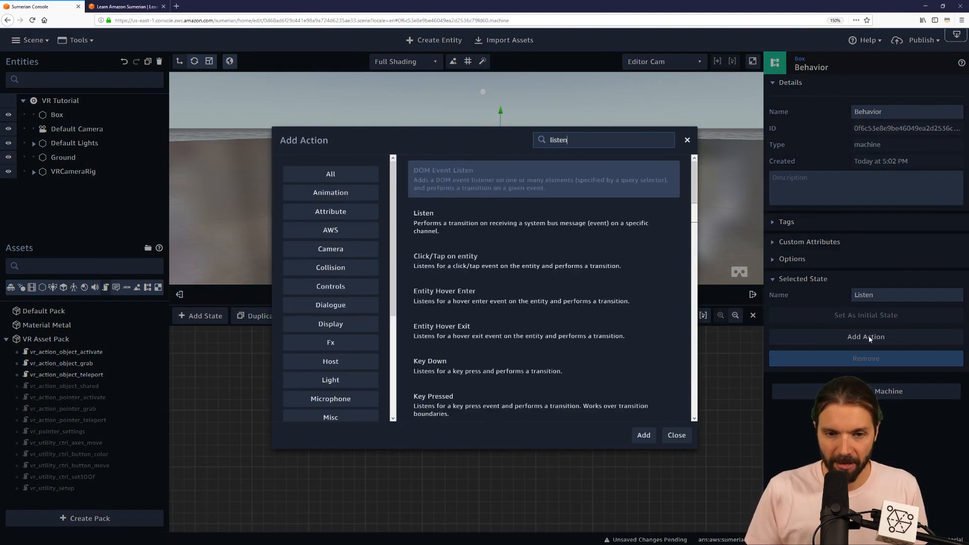
{"action": "key", "text": "Down"}
{"action": "key", "text": "Return"}
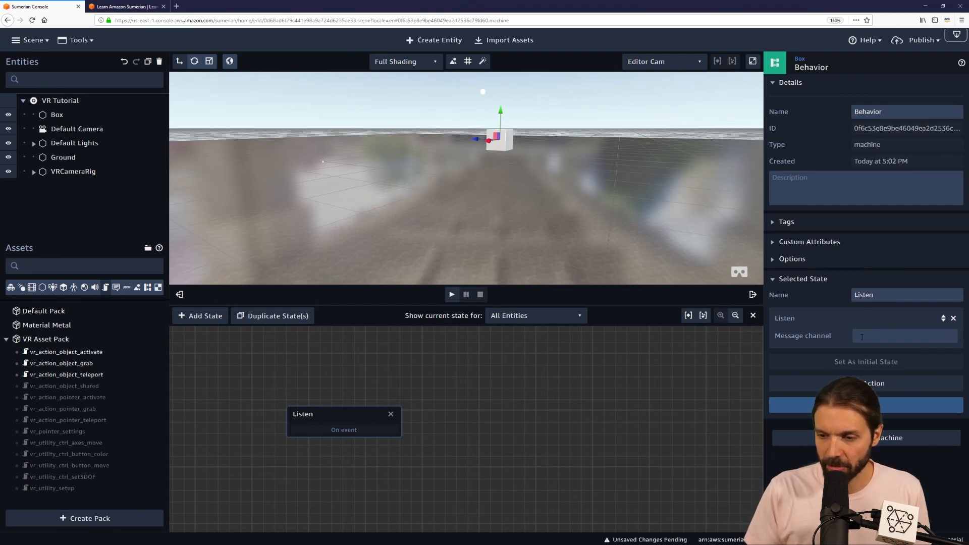
{"action": "left_click", "coordinate": [862, 336]}
{"action": "type", "text": "clci"}
{"action": "type", "text": "ickBox"}
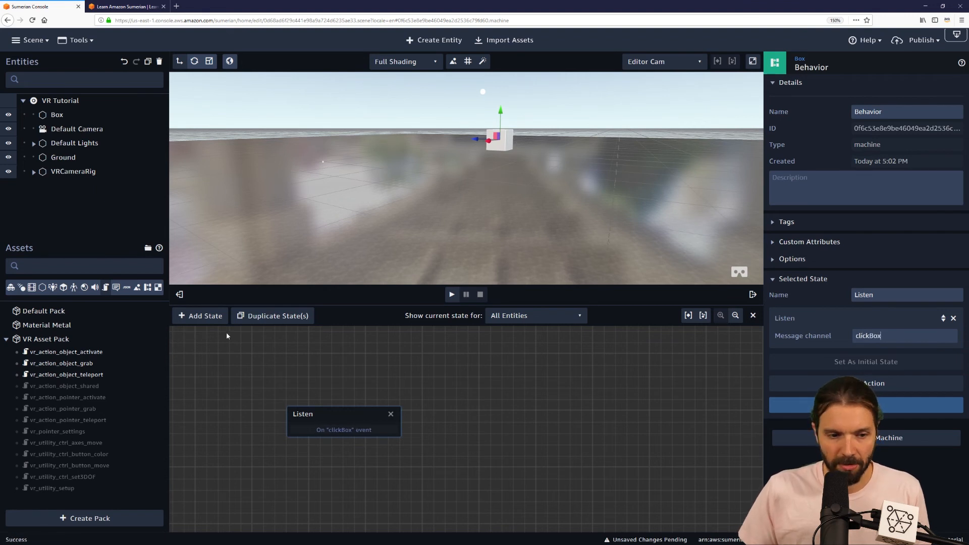
Add a second state above and to the right of the Listen state and name it Scale Up
{"action": "left_click", "coordinate": [200, 317]}
{"action": "left_click_drag", "start_coordinate": [437, 430], "coordinate": [449, 380]}
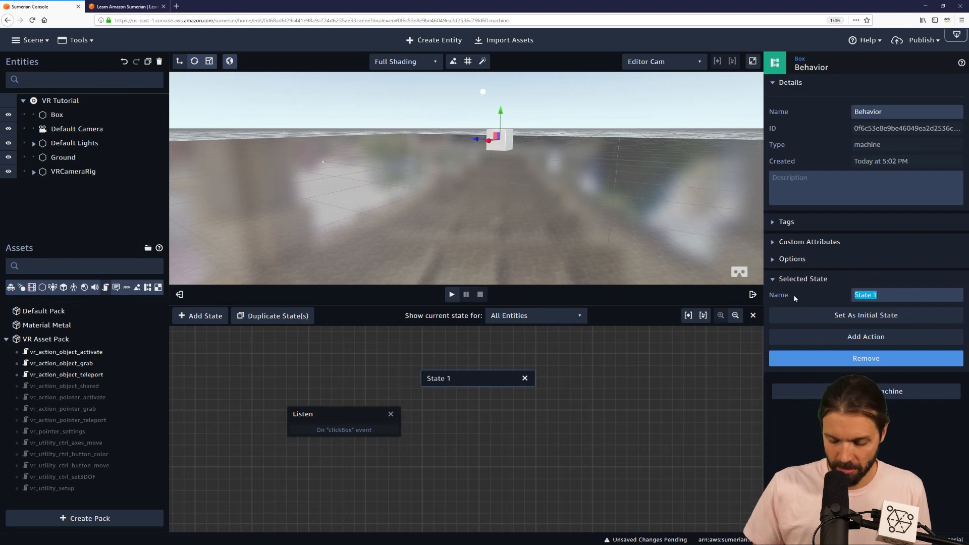
{"action": "type", "text": "Scale Up"}
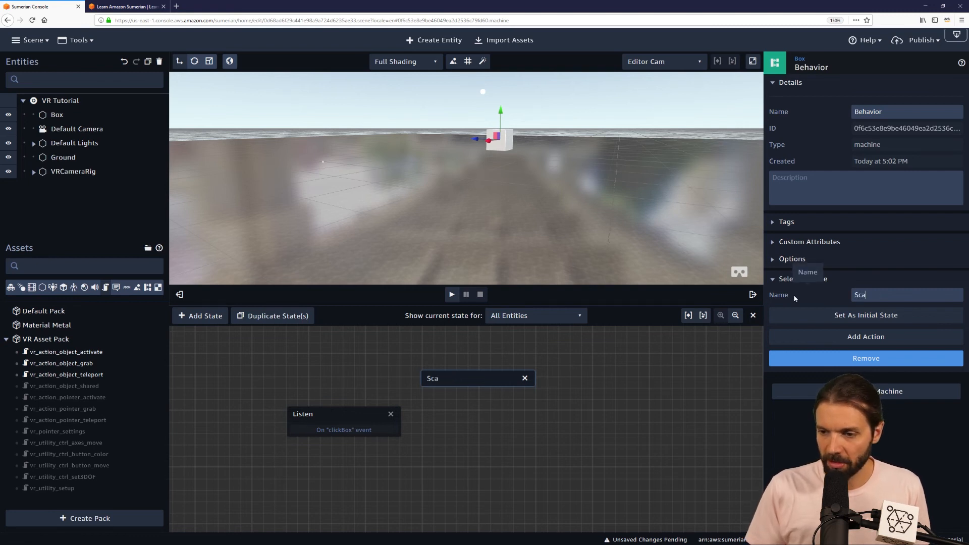
Add a Tween Scale action to the Scale Up state with scale 2, 2, 2 and Relative turned off
{"action": "left_click", "coordinate": [866, 336]}
{"action": "type", "text": "tw"}
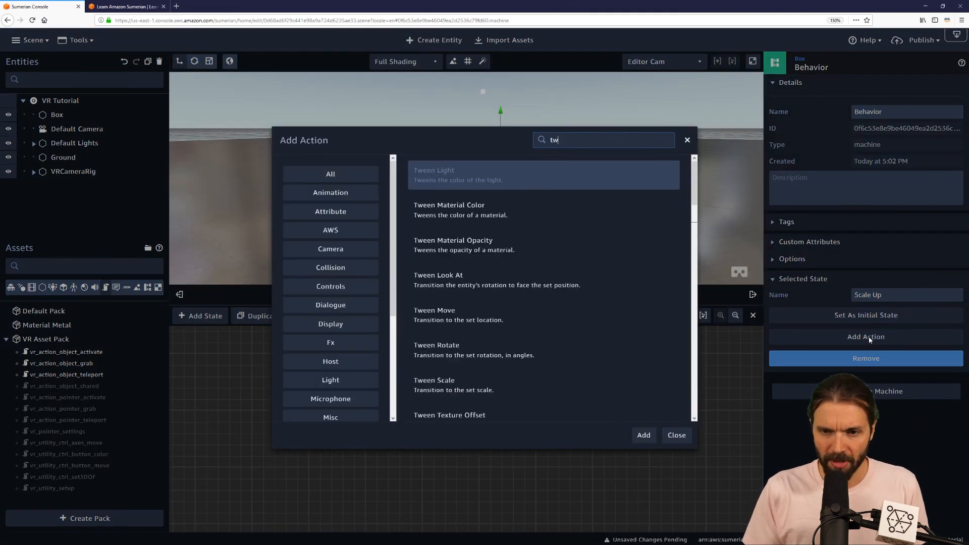
{"action": "type", "text": "een"}
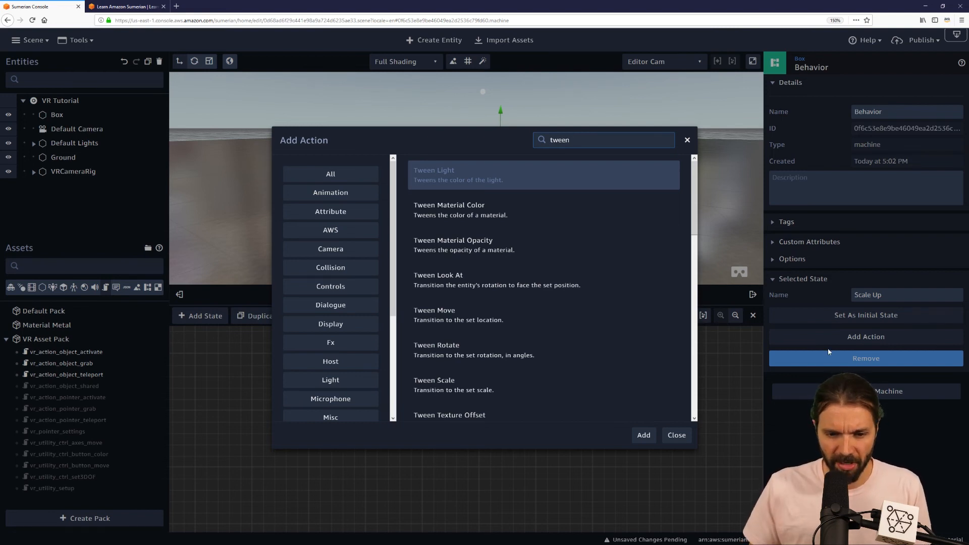
{"action": "left_click", "coordinate": [458, 385]}
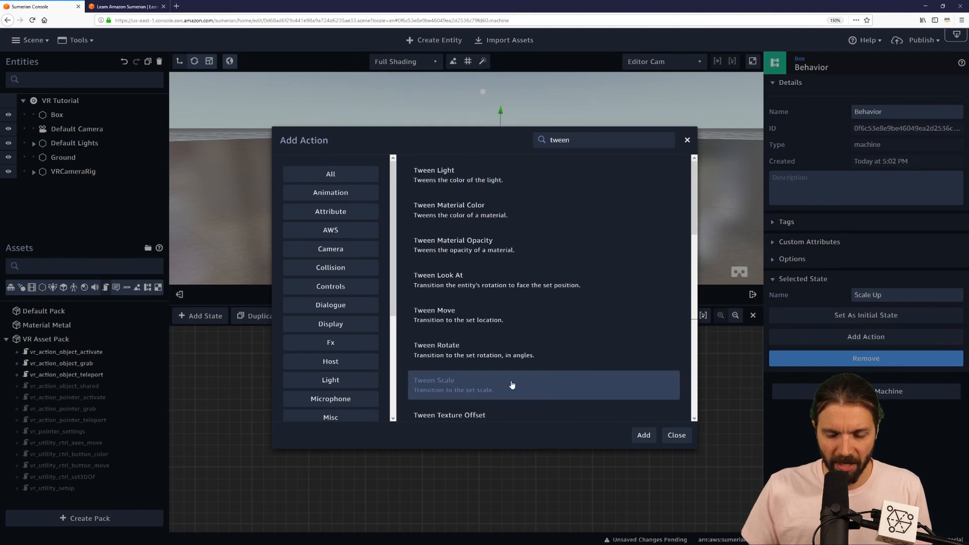
{"action": "left_click", "coordinate": [644, 435]}
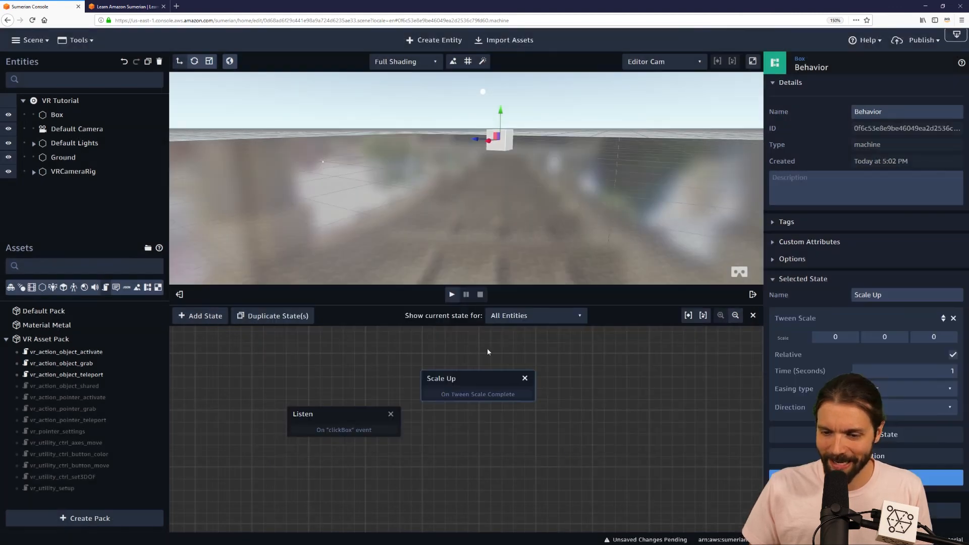
{"action": "mouse_move", "coordinate": [464, 378]}
{"action": "left_mouse_down"}
{"action": "mouse_move", "coordinate": [480, 358]}
{"action": "mouse_move", "coordinate": [465, 368]}
{"action": "left_mouse_up"}
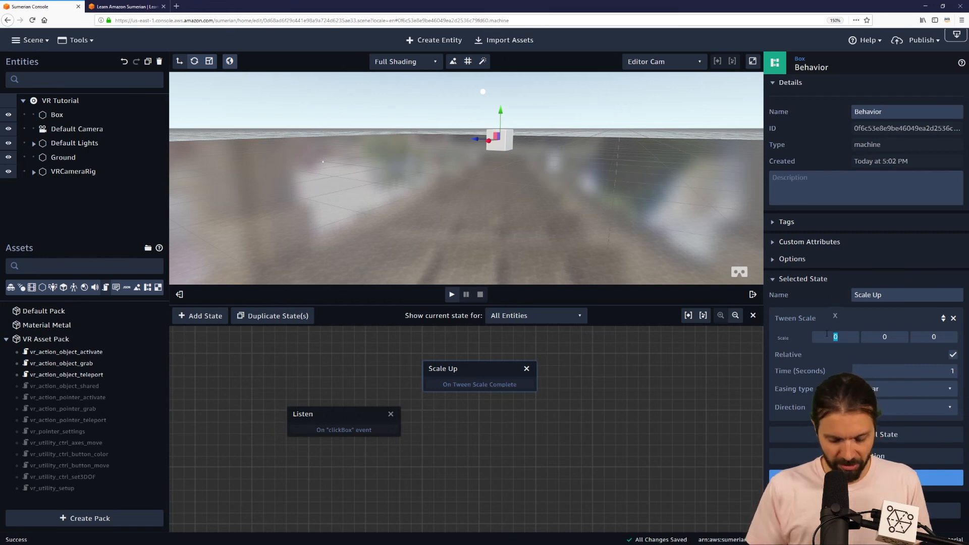
{"action": "type", "text": "2"}
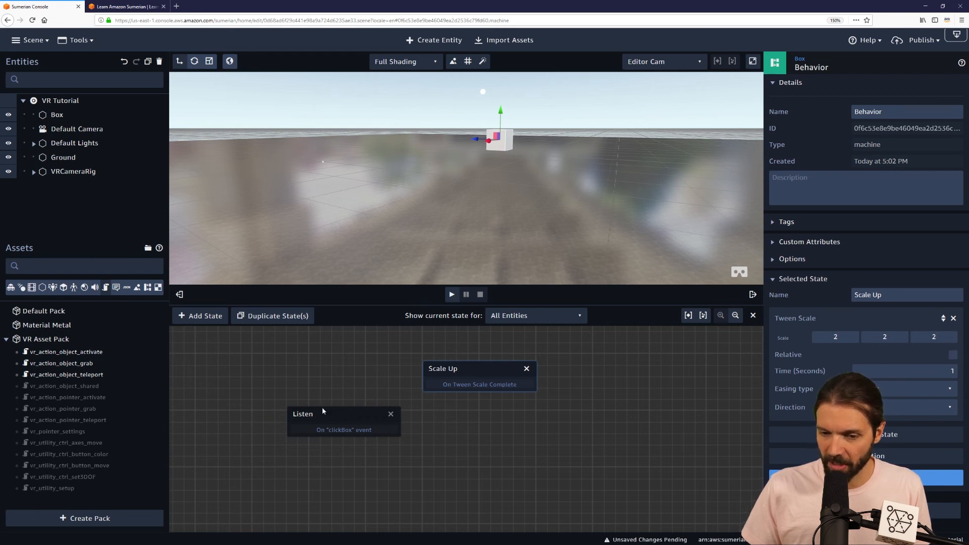
Duplicate the Listen state and place the copy to the right, beyond the Scale Up state
{"action": "left_click", "coordinate": [365, 418]}
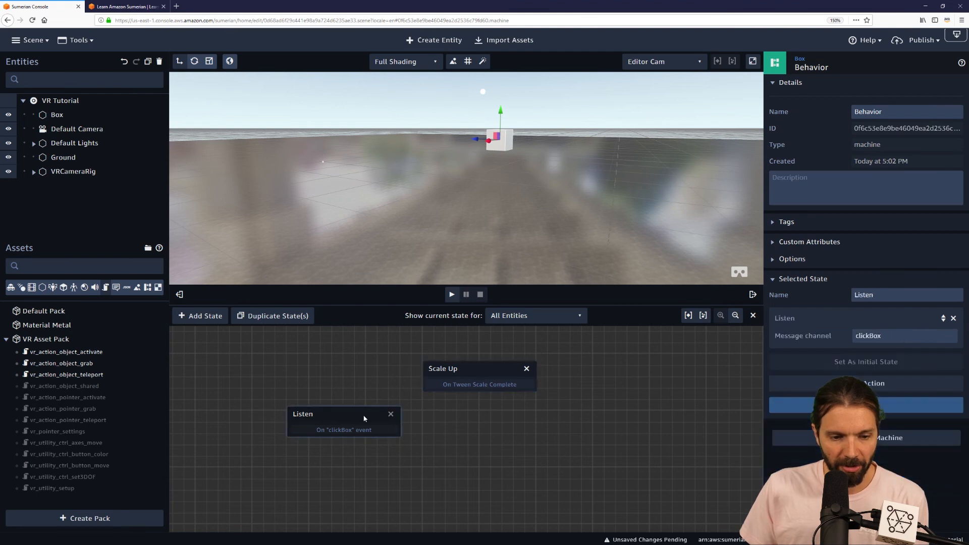
{"action": "left_click", "coordinate": [272, 318]}
{"action": "left_click_drag", "start_coordinate": [361, 422], "coordinate": [626, 416]}
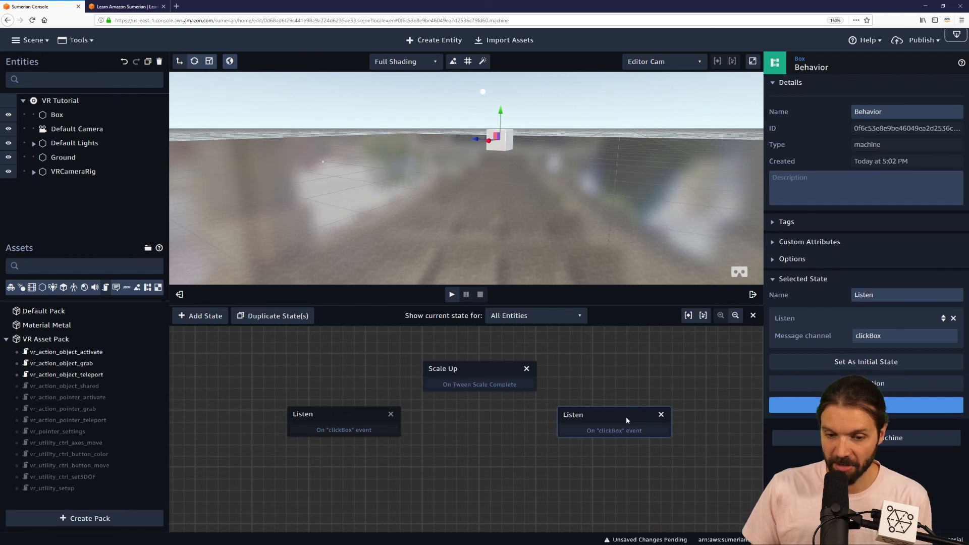
Duplicate the Scale Up state, place the copy below it, name it Scale down and set its scale to 1, 1, 1
{"action": "left_click", "coordinate": [495, 374]}
{"action": "left_click", "coordinate": [272, 316]}
{"action": "left_click_drag", "start_coordinate": [489, 379], "coordinate": [491, 475]}
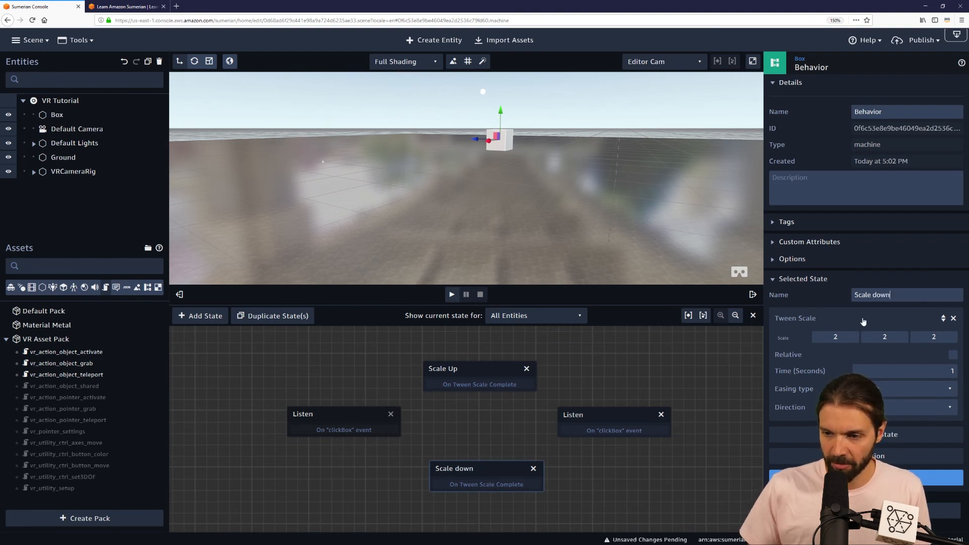
{"action": "key", "text": "Tab"}
{"action": "type", "text": "1"}
{"action": "key", "text": "Tab"}
{"action": "type", "text": "1"}
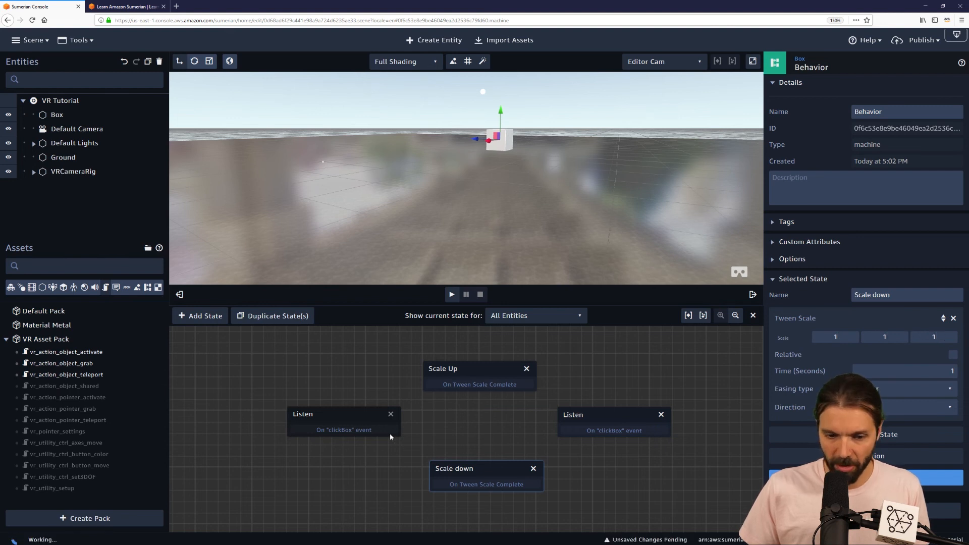
Connect the states in a loop from Listen to Scale Up, second Listen, Scale down and back to Listen, and close the state graph
{"action": "left_click", "coordinate": [351, 421]}
{"action": "mouse_move", "coordinate": [355, 429]}
{"action": "left_mouse_down"}
{"action": "mouse_move", "coordinate": [449, 371]}
{"action": "mouse_move", "coordinate": [582, 423]}
{"action": "mouse_move", "coordinate": [607, 417]}
{"action": "mouse_move", "coordinate": [471, 475]}
{"action": "mouse_move", "coordinate": [346, 415]}
{"action": "mouse_move", "coordinate": [353, 410]}
{"action": "left_mouse_up"}
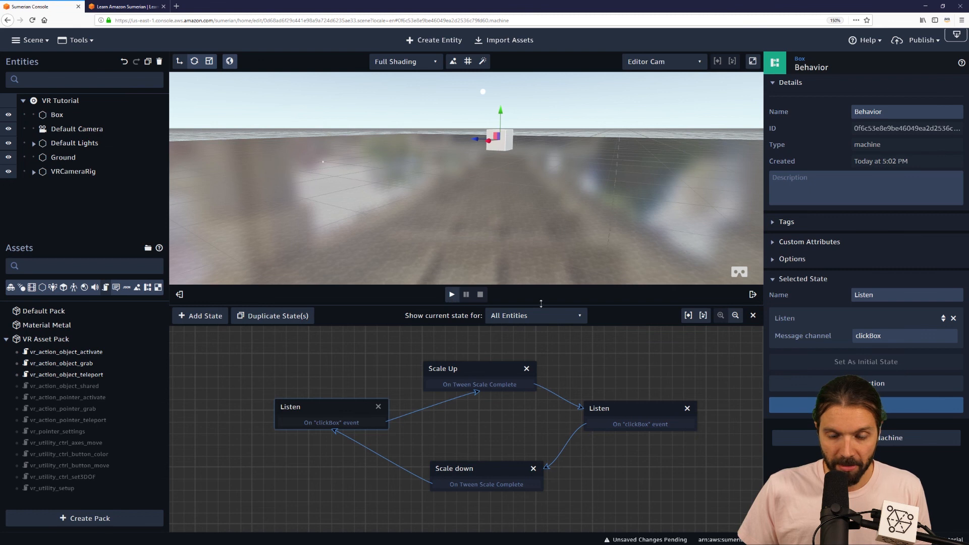
{"action": "left_click", "coordinate": [753, 316]}
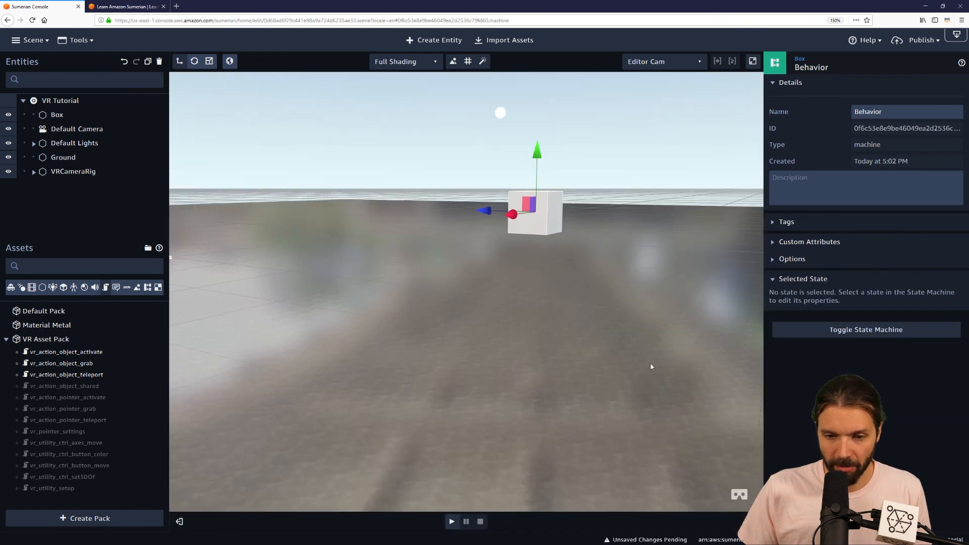
Play the scene and enter VR mode to test activating the Box
{"action": "left_click", "coordinate": [452, 522]}
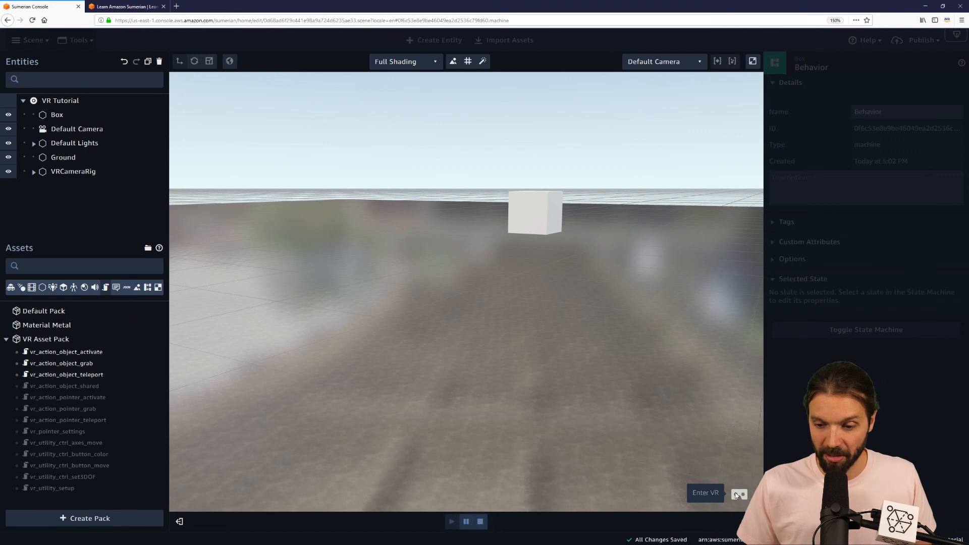
{"action": "left_click", "coordinate": [737, 492]}
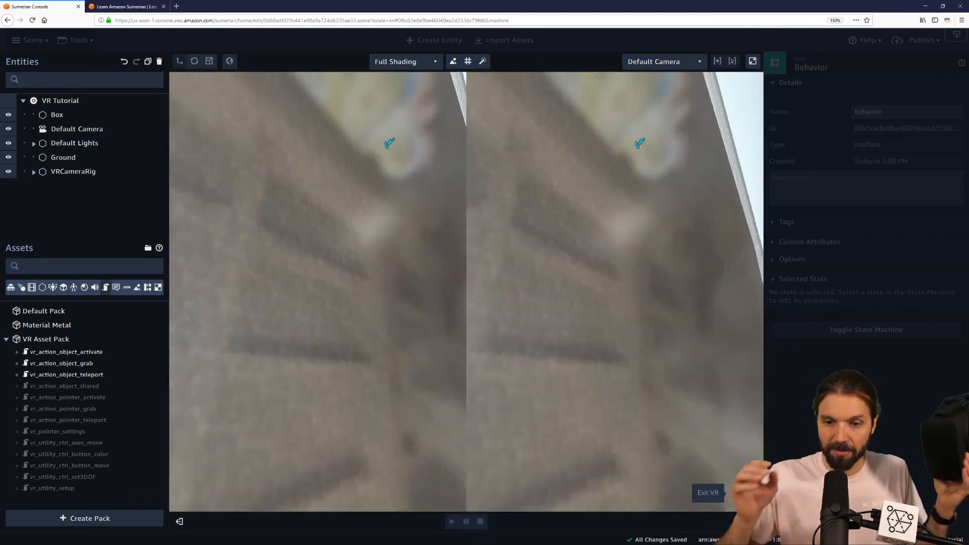